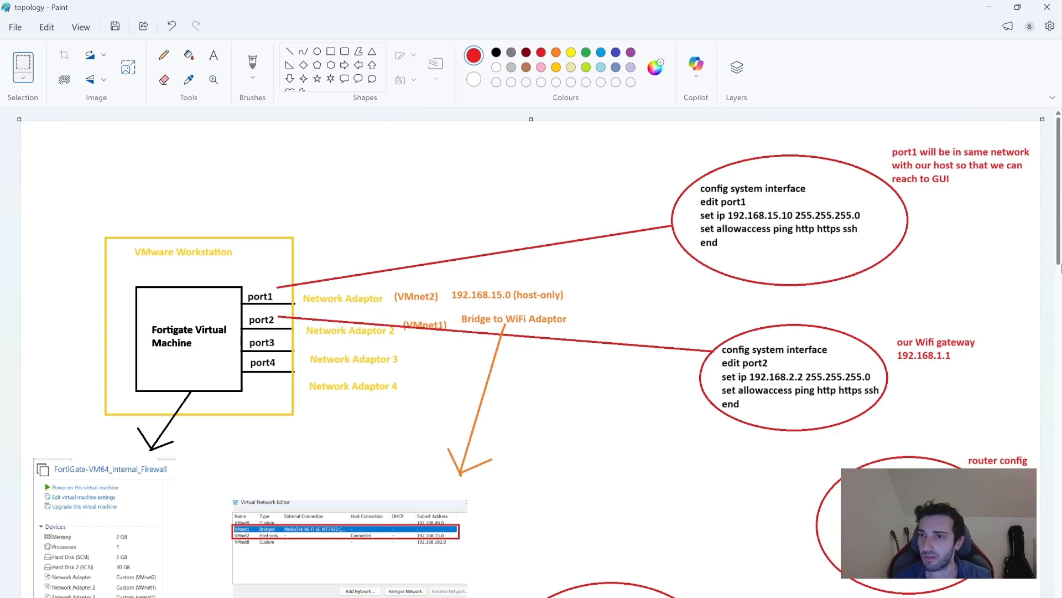
# Switch to the Firewall lab environment project in GNS3.
pyautogui.moveTo(1060, 247); pyautogui.dragTo(1060, 254)
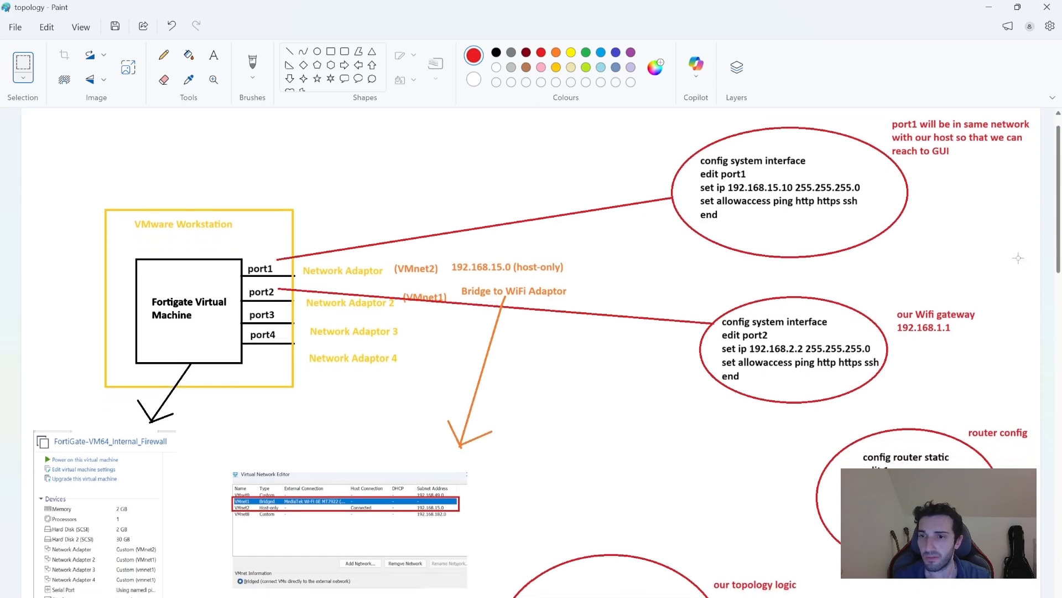
pyautogui.moveTo(1060, 210); pyautogui.dragTo(1060, 214)
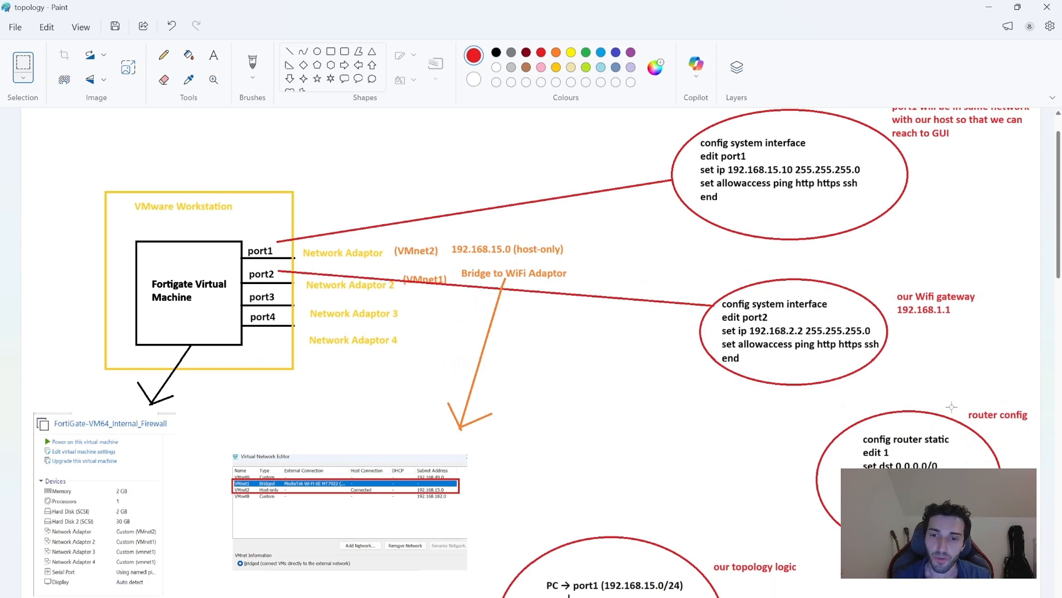
pyautogui.moveTo(1060, 257); pyautogui.dragTo(1060, 299)
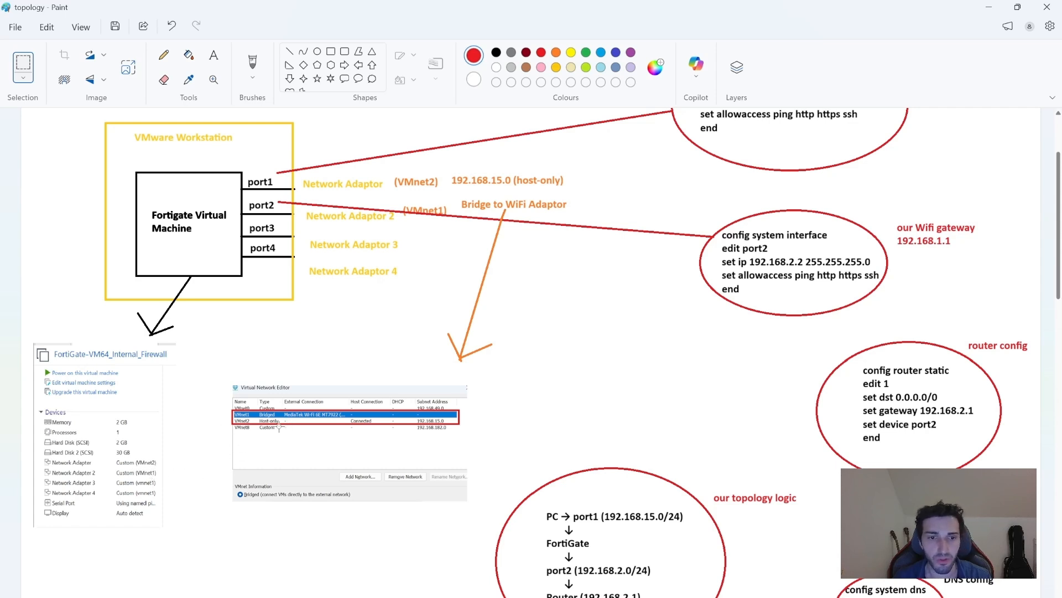
pyautogui.moveTo(1058, 298); pyautogui.dragTo(1060, 331)
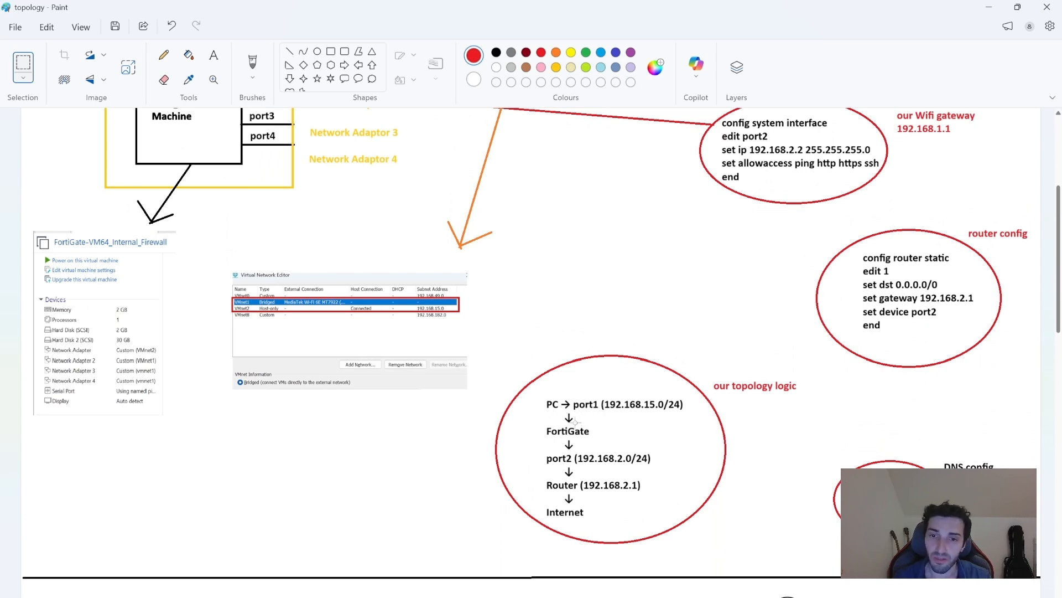
pyautogui.scroll(-1, 1061, 324)
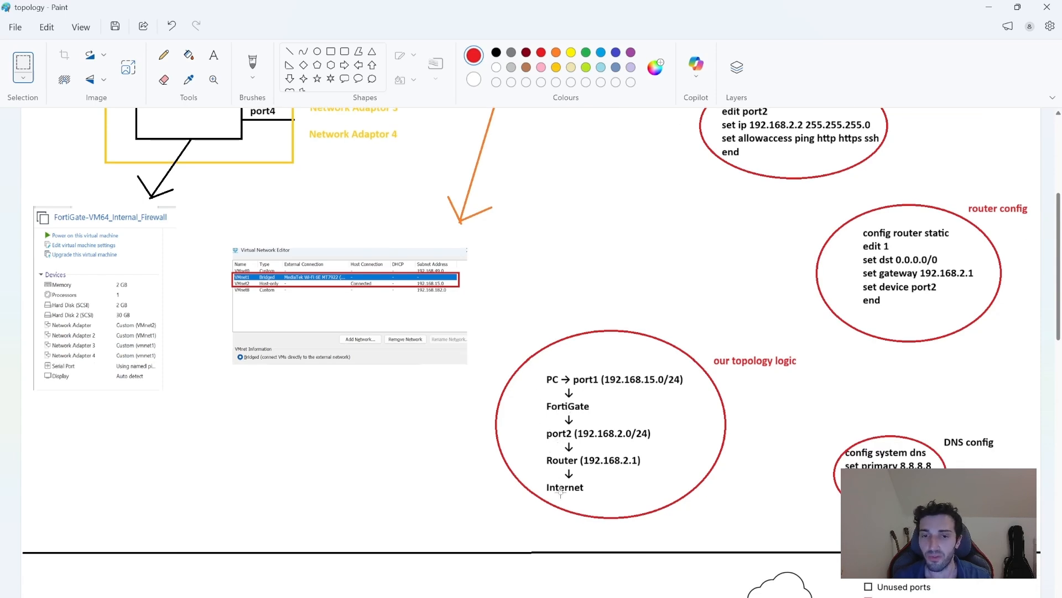
pyautogui.scroll(-2, 1059, 341)
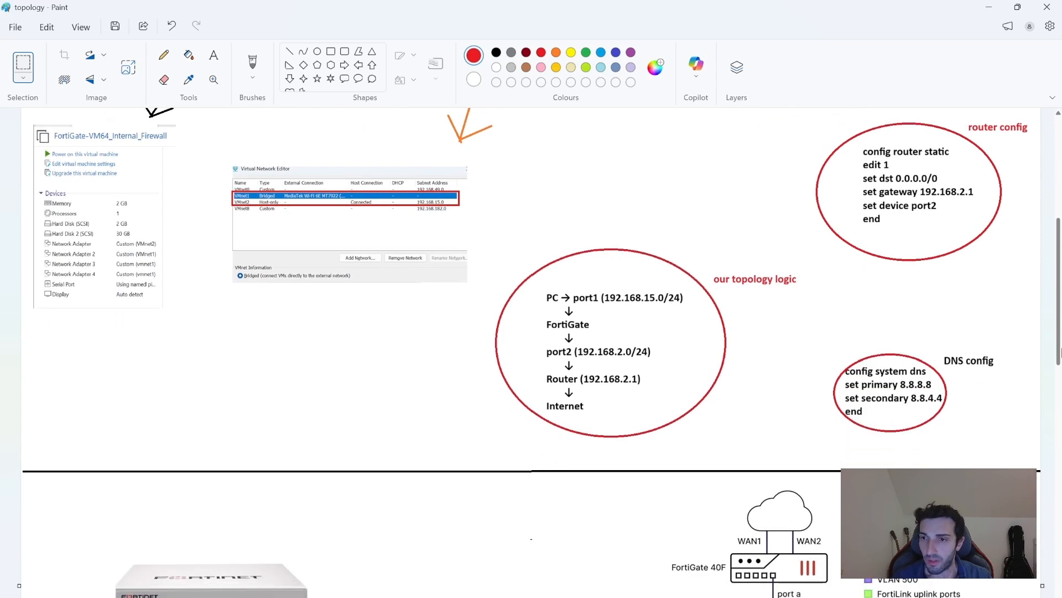
pyautogui.scroll(3, 1059, 332)
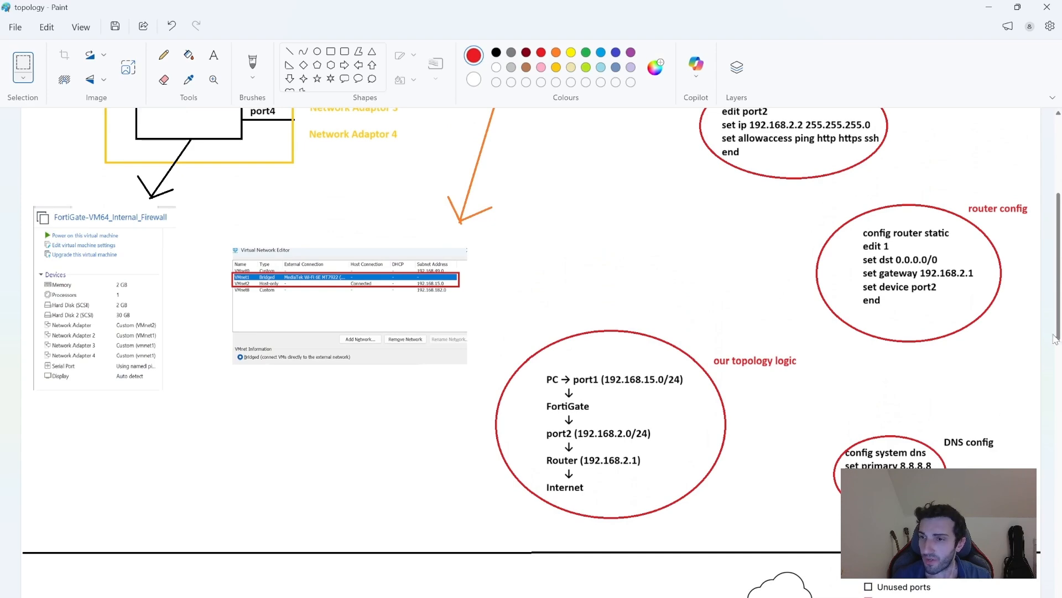
pyautogui.moveTo(1059, 332); pyautogui.dragTo(1058, 252)
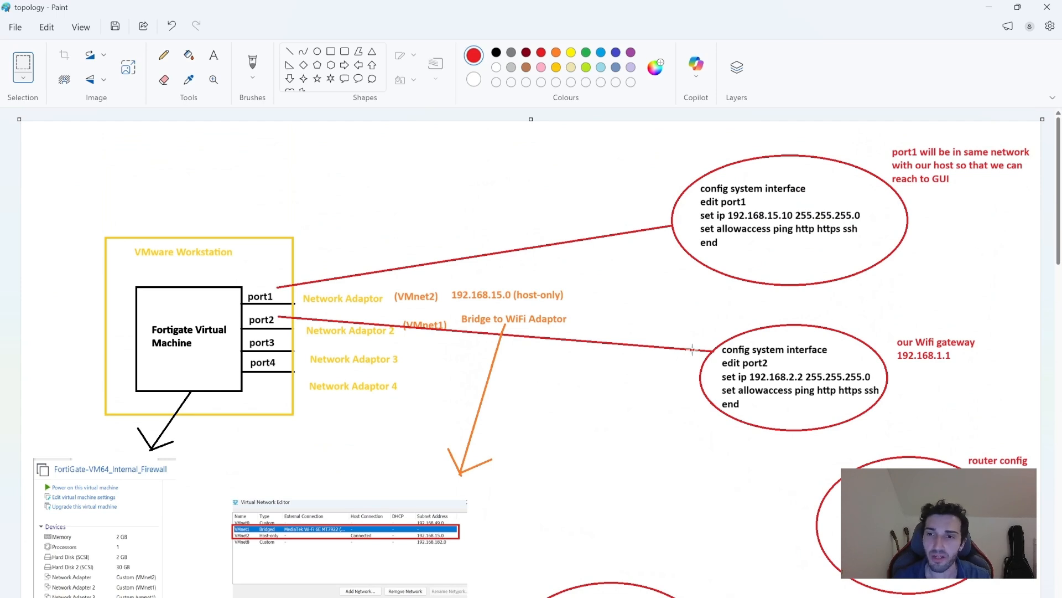
pyautogui.moveTo(1057, 239); pyautogui.dragTo(1041, 253)
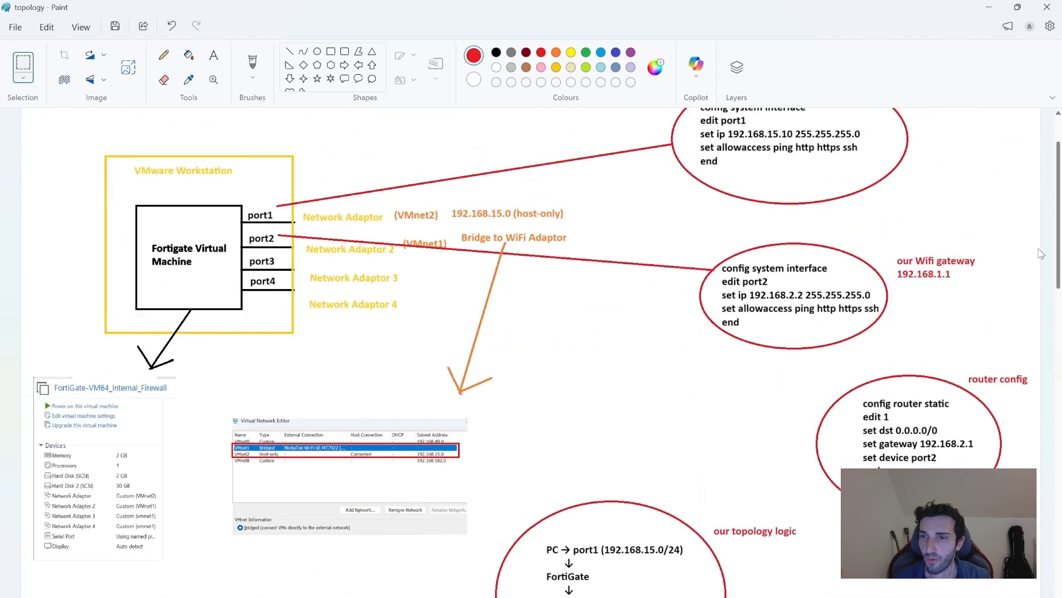
pyautogui.scroll(2, 1040, 254)
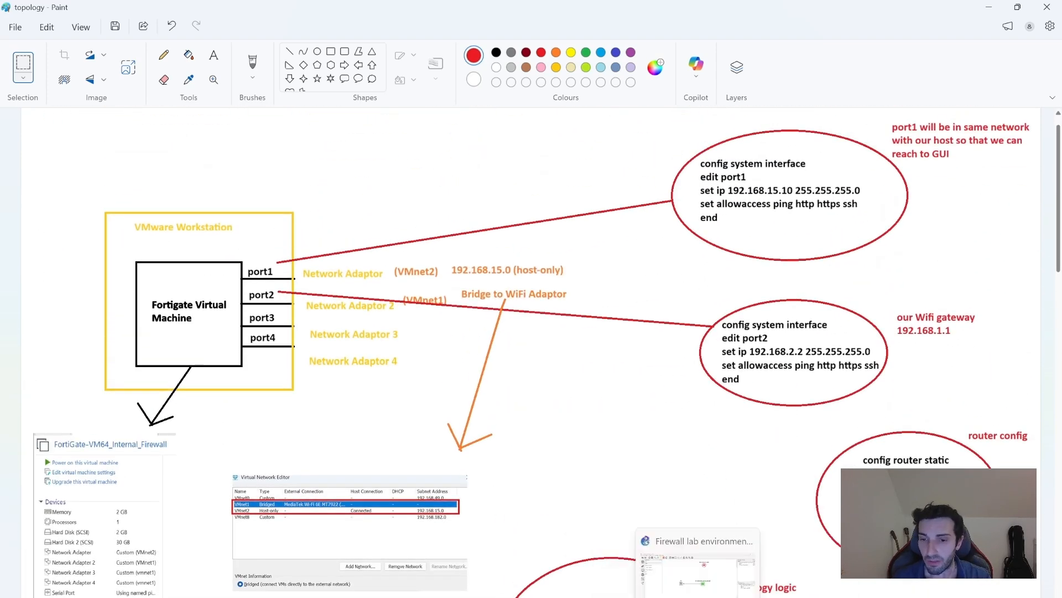
pyautogui.click(697, 570)
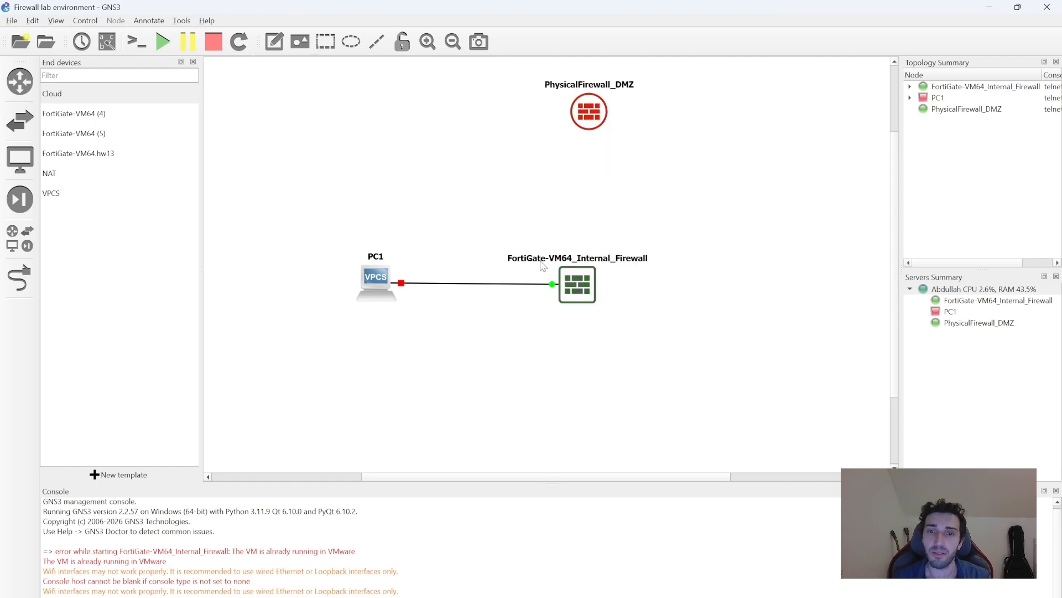
# Start the PC1 node and open its VPCS console.
pyautogui.moveTo(576, 297)
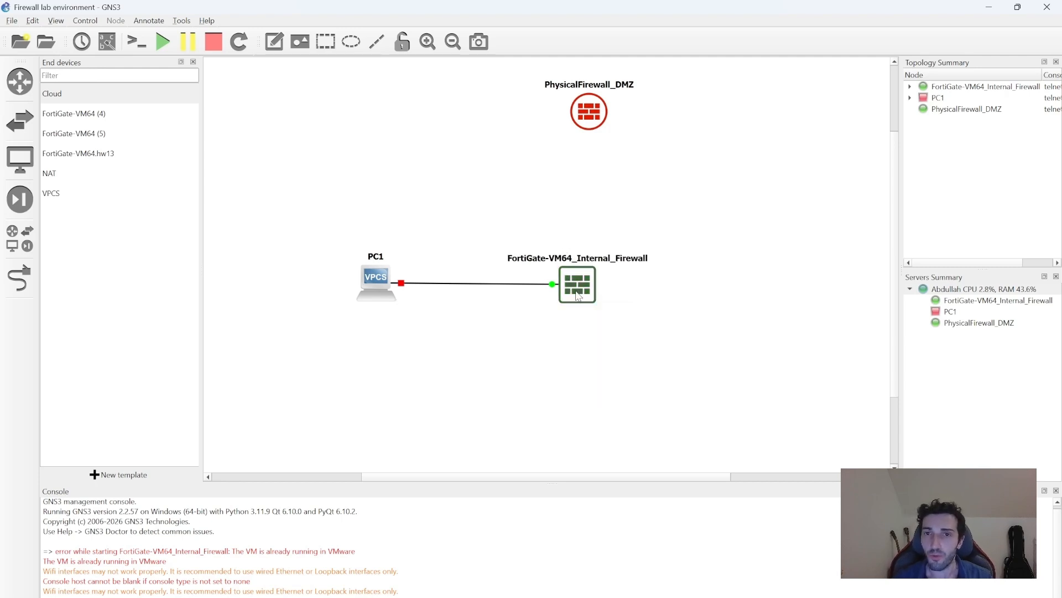
pyautogui.rightClick(379, 285)
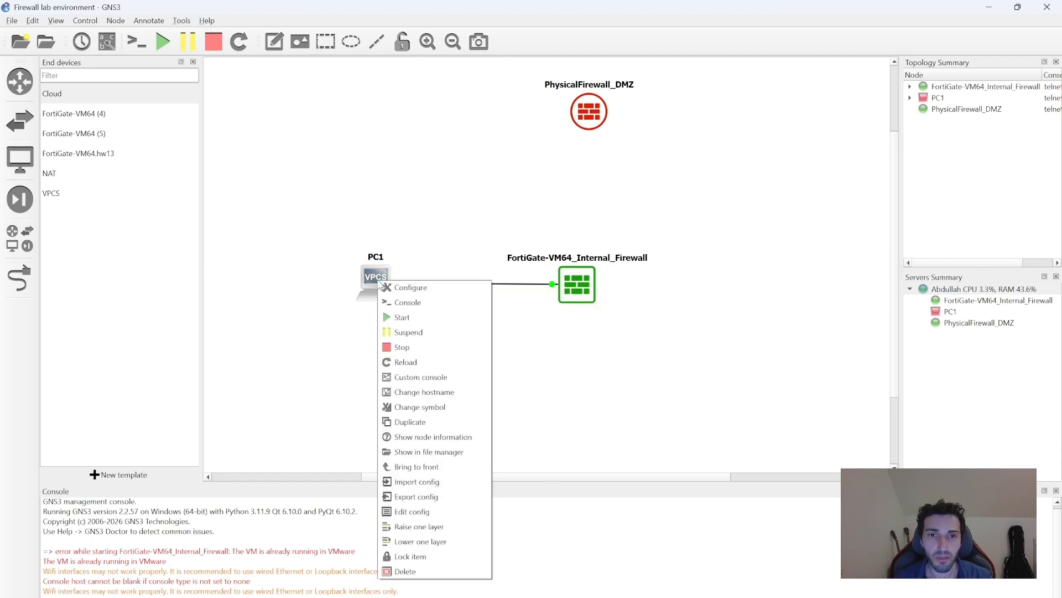
pyautogui.click(390, 318)
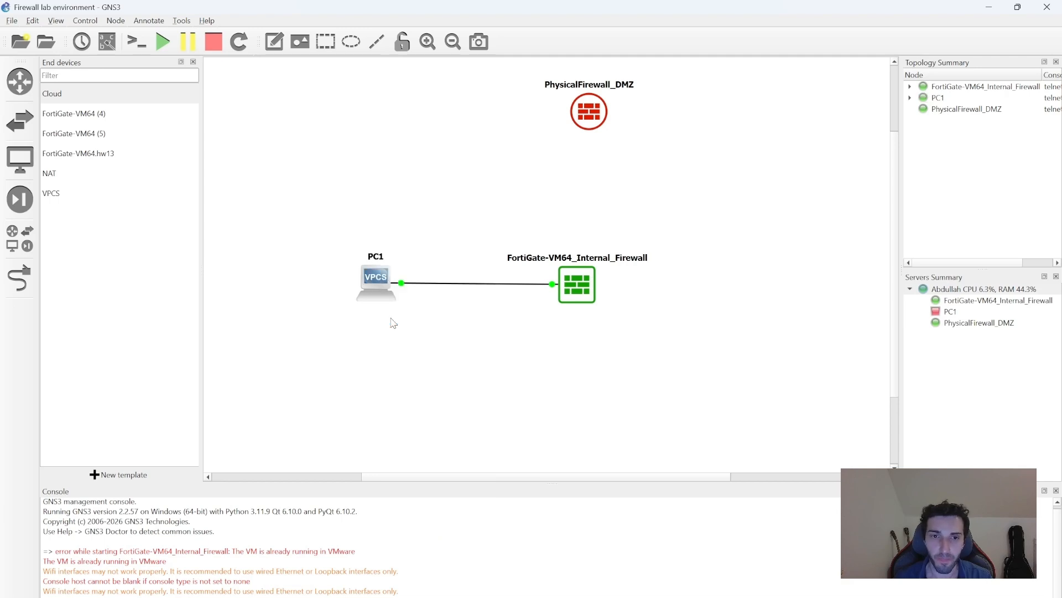
pyautogui.doubleClick(370, 284)
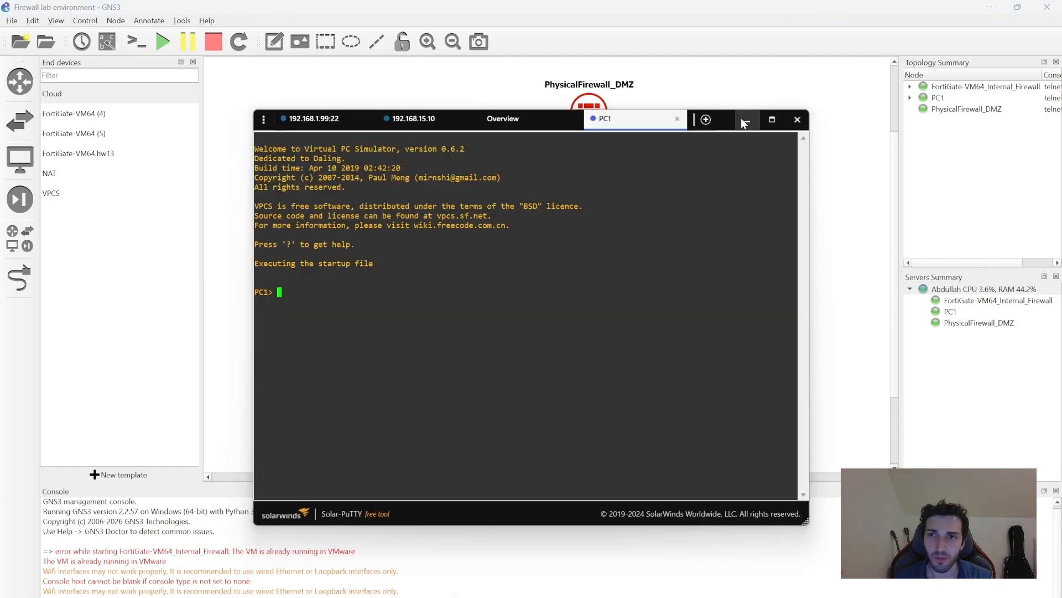
# Ping 8.8.8.8 twice from PC1's console; both report host not reachable.
pyautogui.click(352, 295)
pyautogui.write('pin')
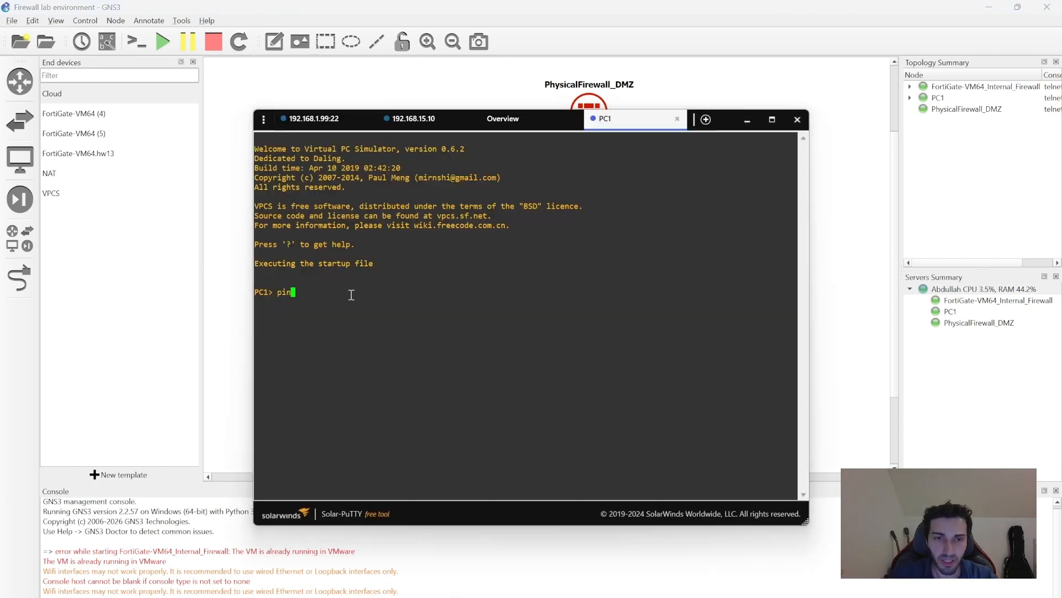
pyautogui.write('g 8.8.8.8')
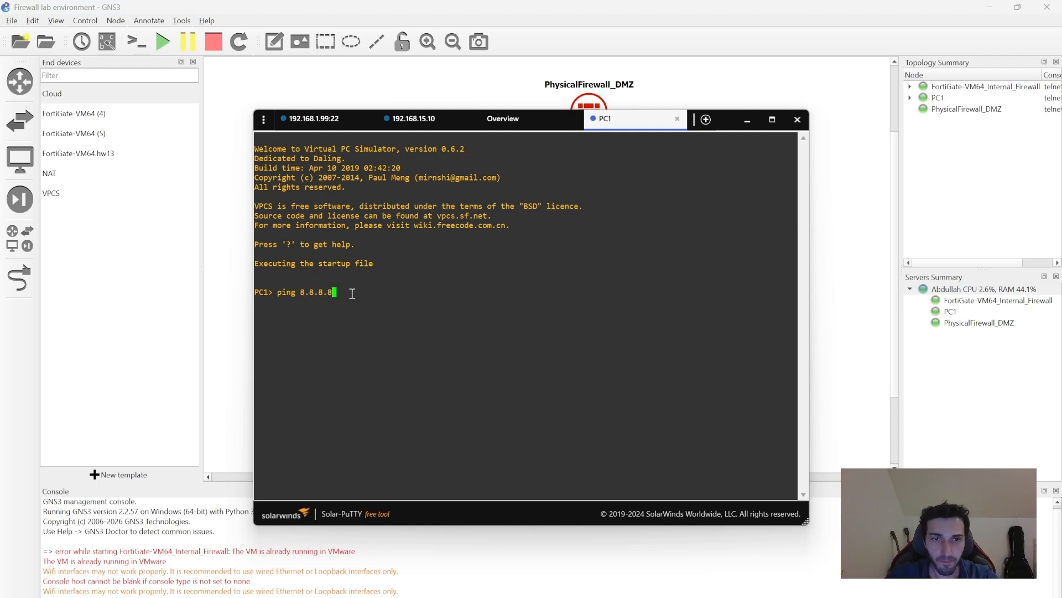
pyautogui.press('Return')
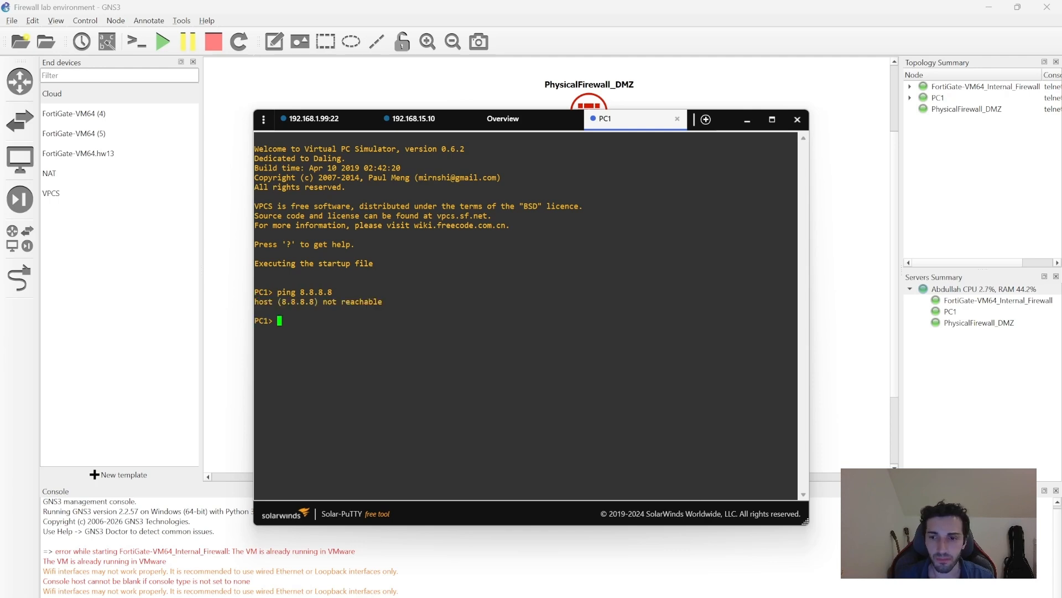
pyautogui.click(729, 120)
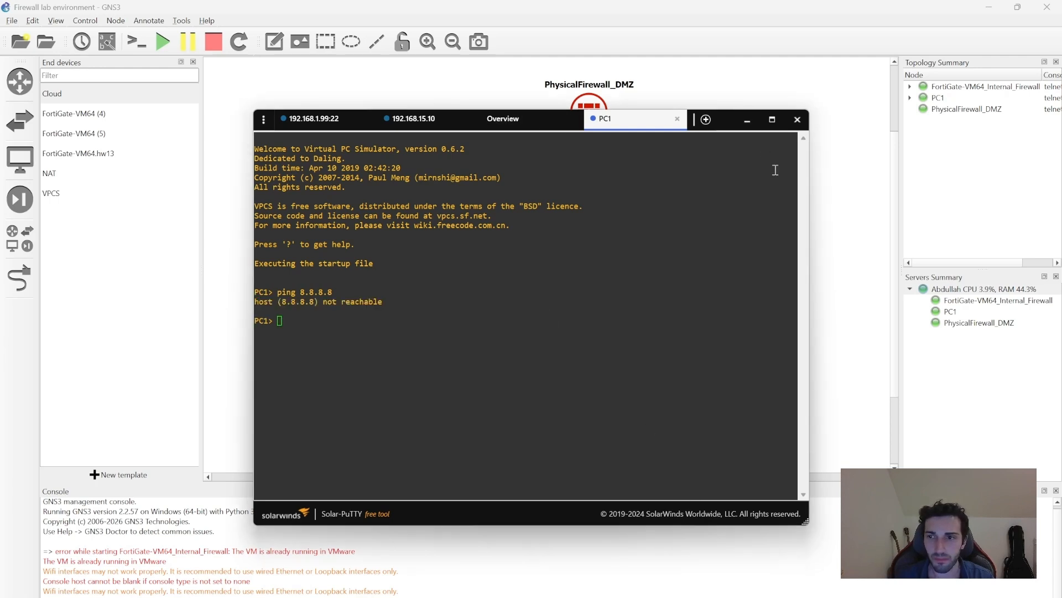
pyautogui.moveTo(732, 113); pyautogui.dragTo(726, 119)
pyautogui.click(731, 131)
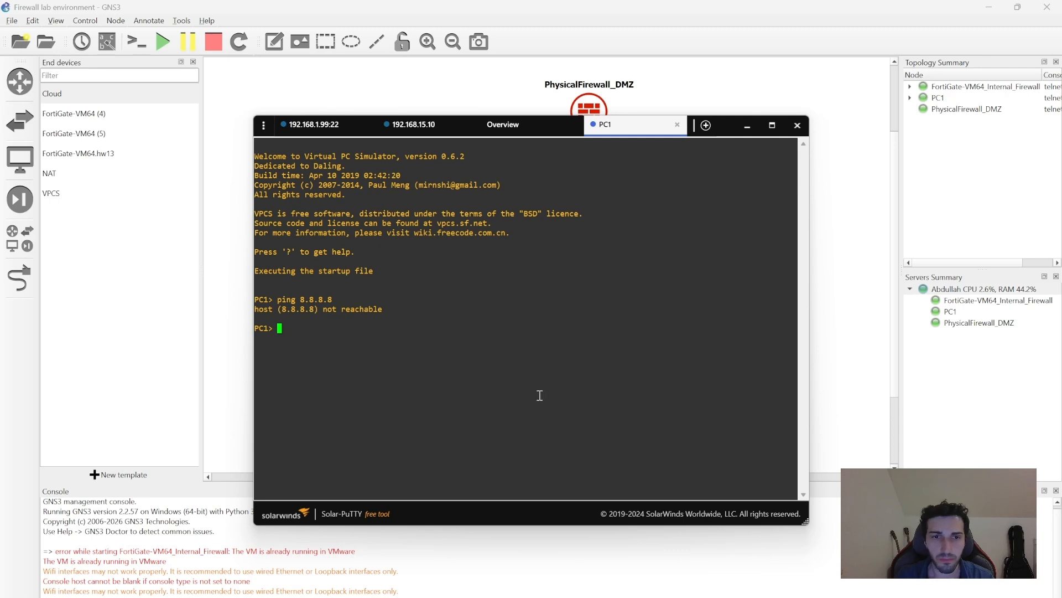
pyautogui.moveTo(724, 597)
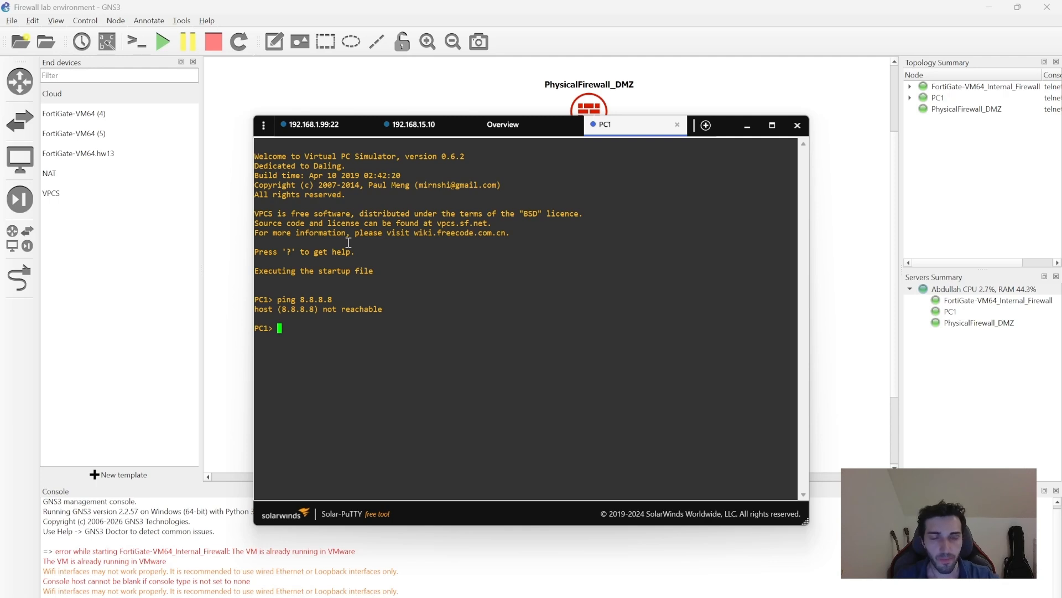
pyautogui.write('ping ')
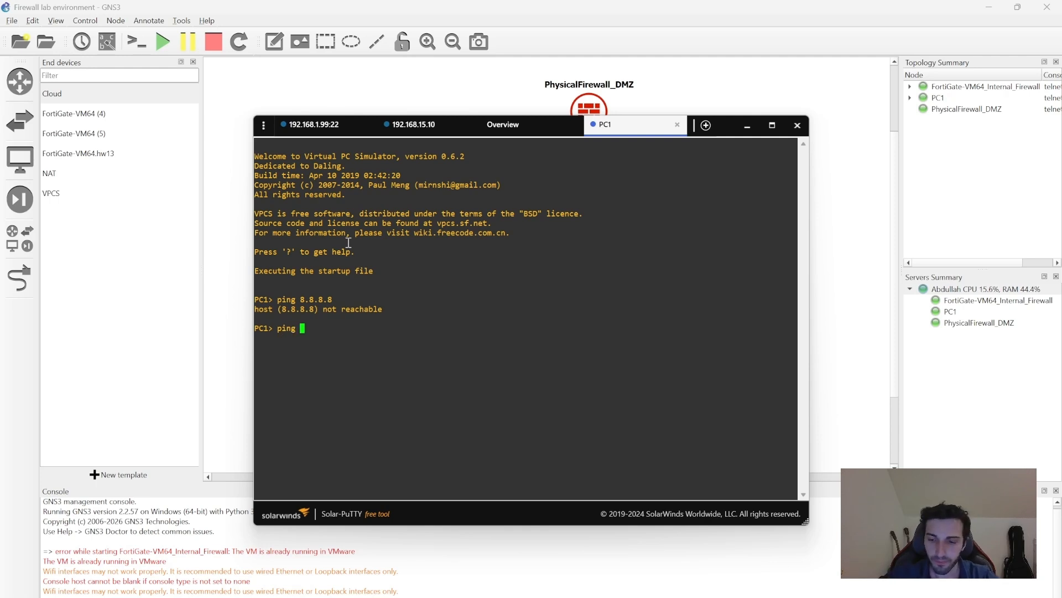
pyautogui.write('8.8.8.8')
pyautogui.press('Return')
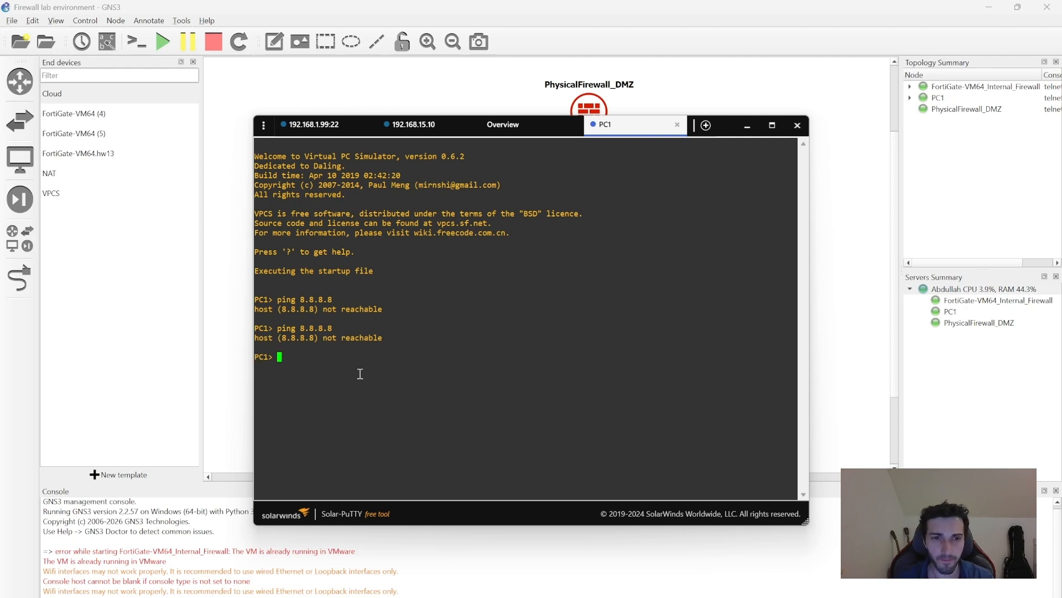
# Reopen PC1's console from GNS3, ping 8.8.8.8 a third time, then minimize it.
pyautogui.hotkey('alt', 'Tab')
pyautogui.rightClick(373, 276)
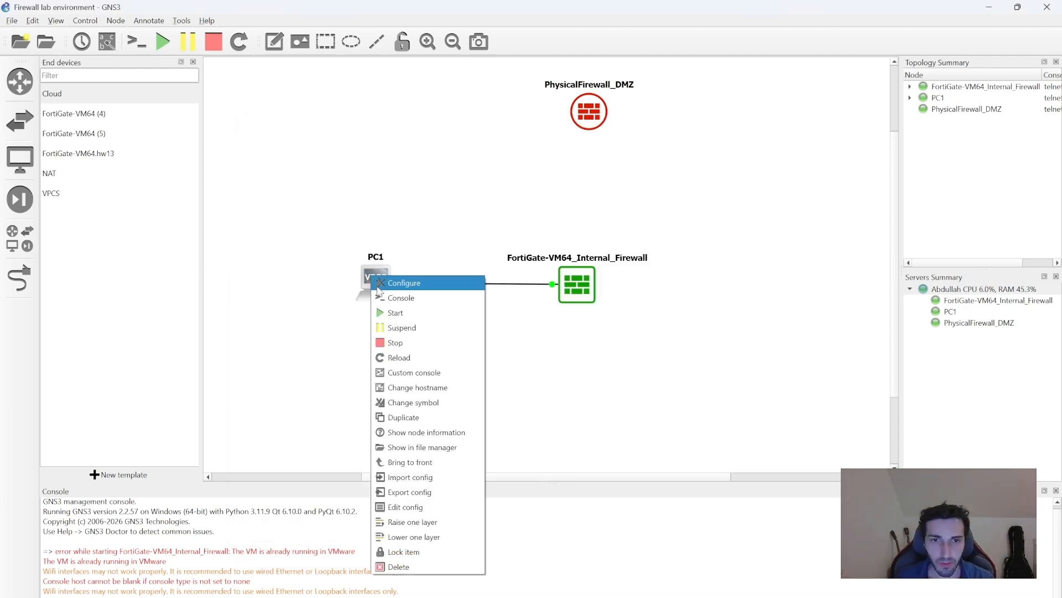
pyautogui.click(409, 302)
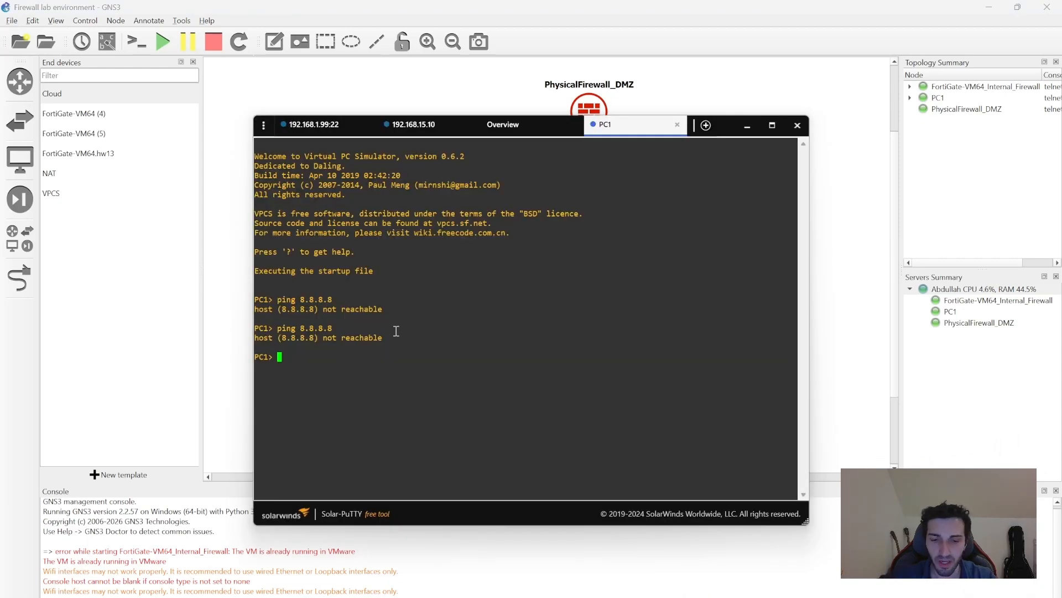
pyautogui.write('ping 8')
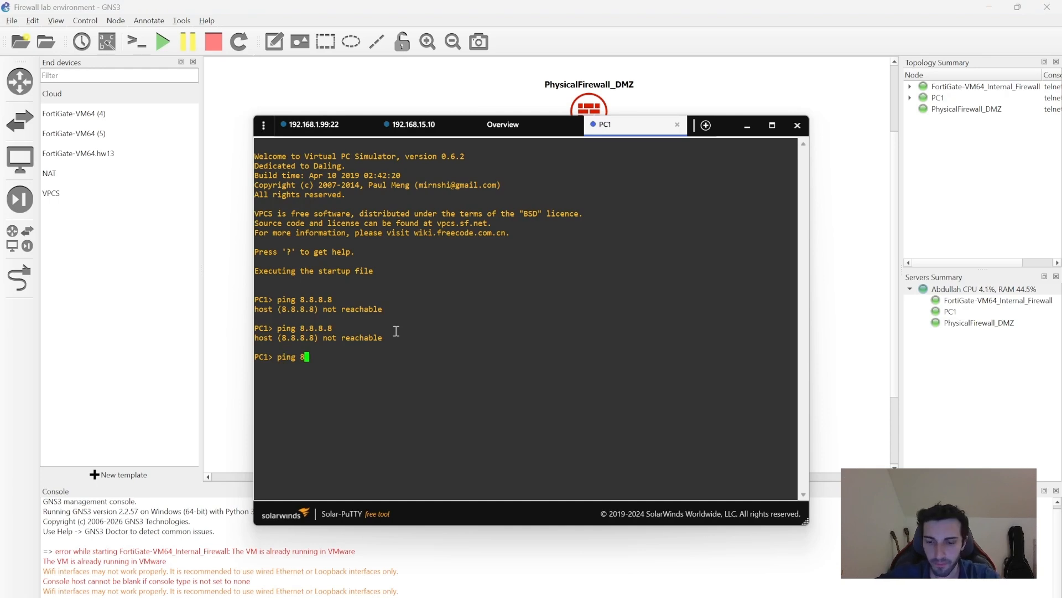
pyautogui.write('.8.8.8')
pyautogui.press('Return')
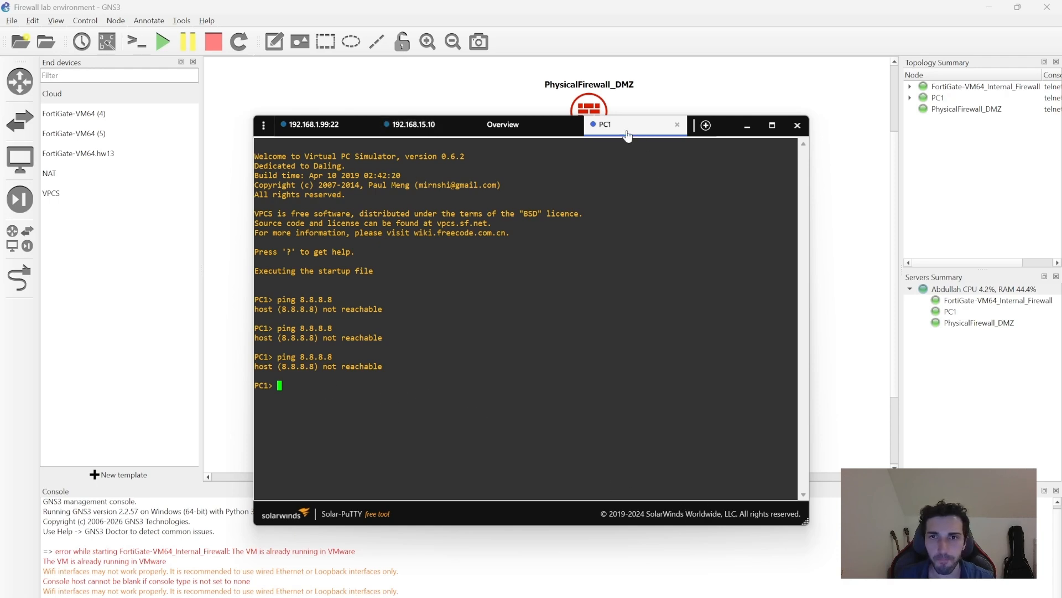
pyautogui.click(747, 125)
# In the FortiGate web GUI, review the Network > DNS and Network > Interfaces pages.
pyautogui.rightClick(574, 284)
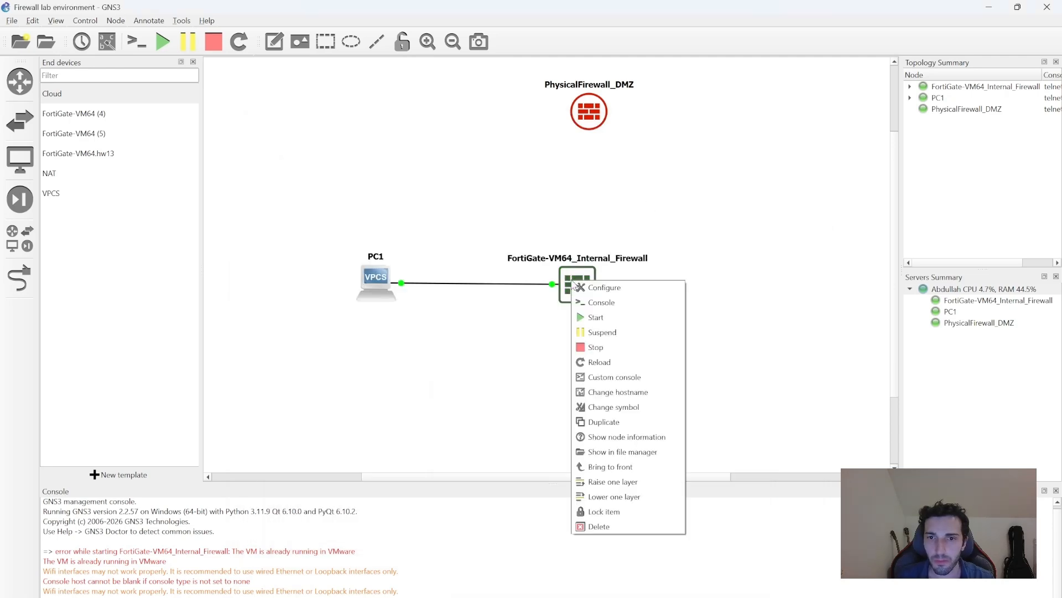
pyautogui.click(713, 228)
pyautogui.hotkey('alt', 'Tab')
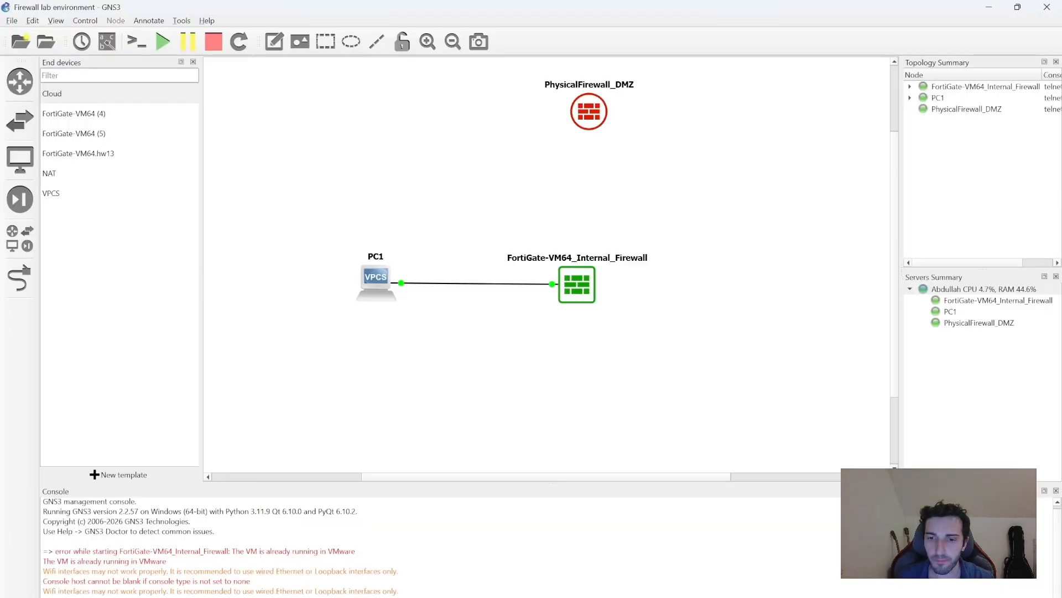
pyautogui.click(705, 572)
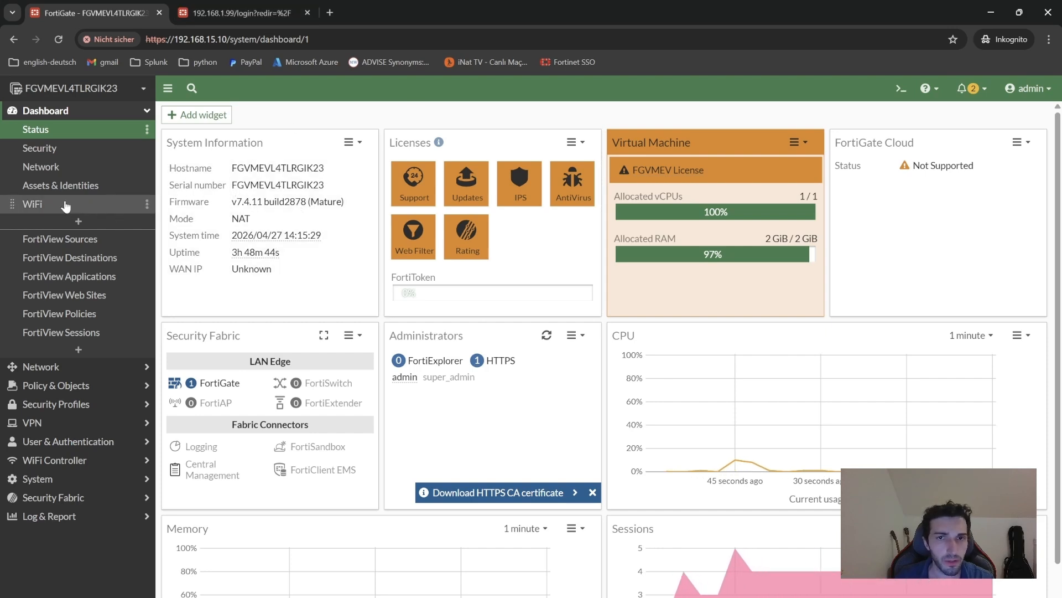
pyautogui.click(38, 366)
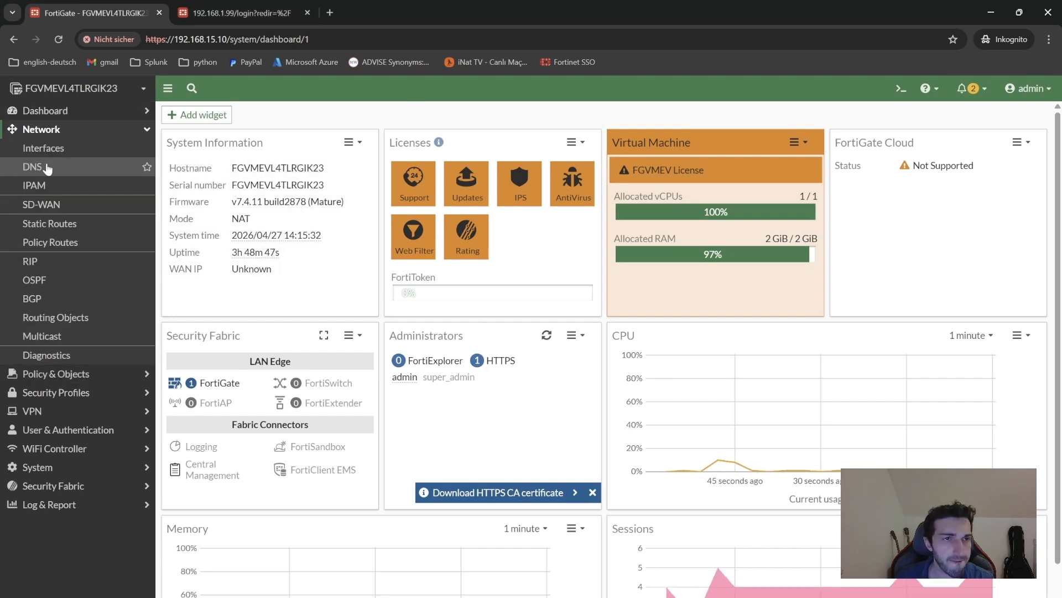
pyautogui.click(47, 166)
pyautogui.click(48, 157)
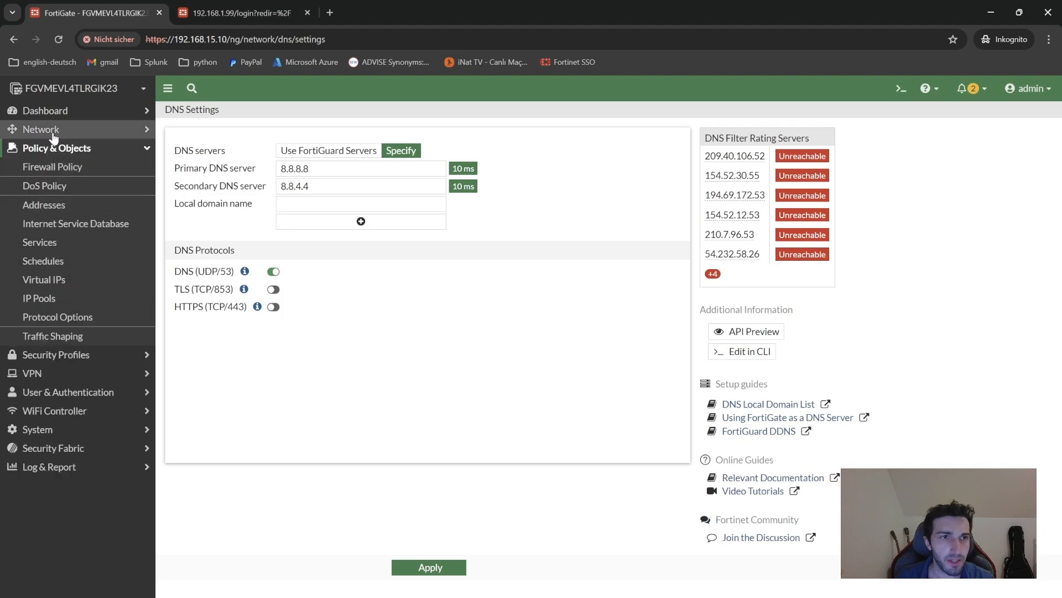
pyautogui.click(40, 129)
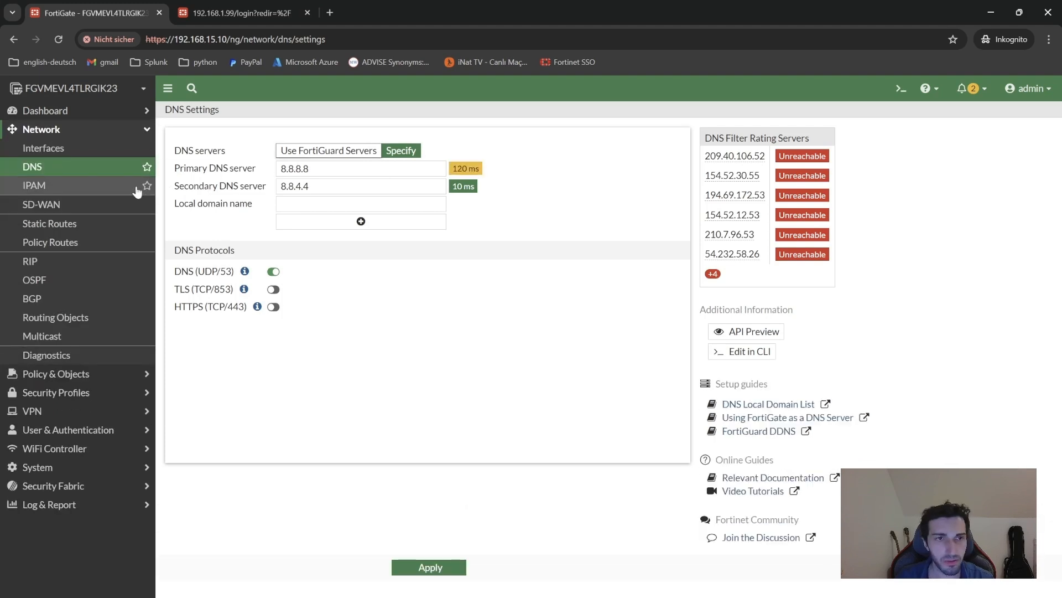
pyautogui.click(57, 148)
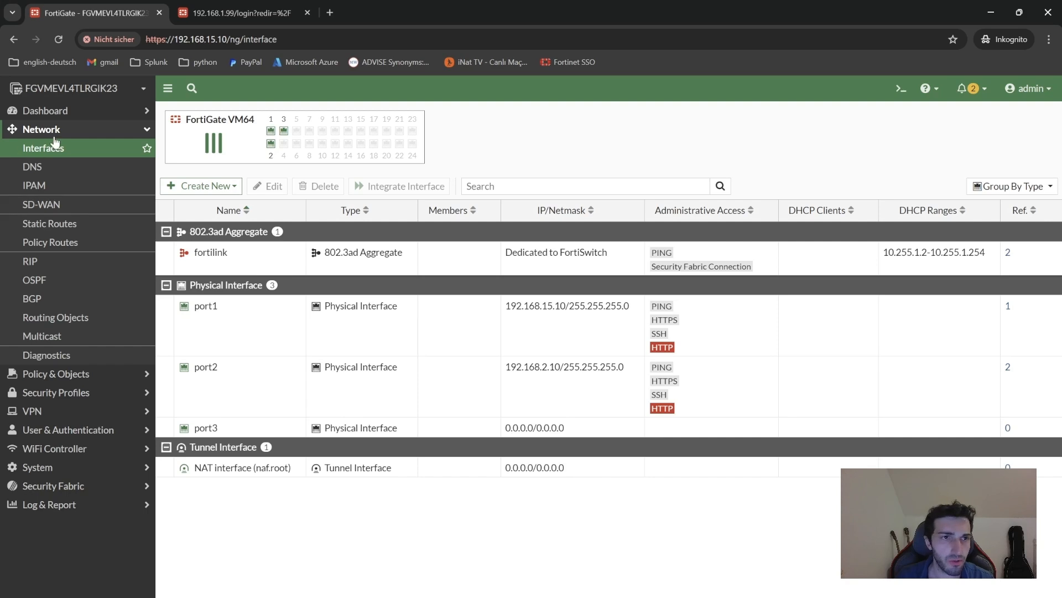
# Open Policy & Objects > Firewall Policy, keeping the classic list layout.
pyautogui.click(59, 374)
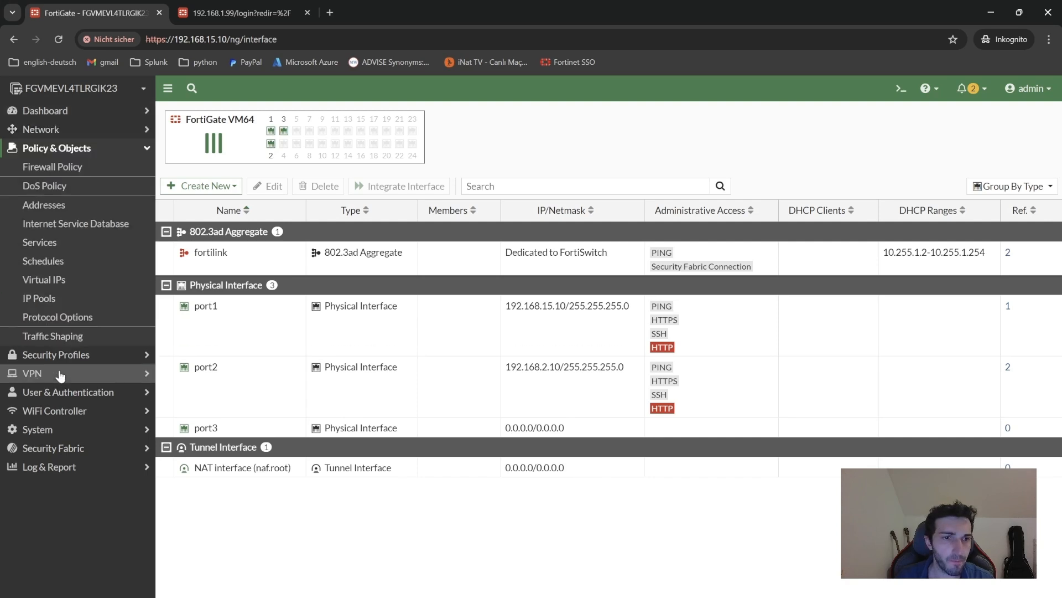
pyautogui.click(70, 167)
pyautogui.click(567, 402)
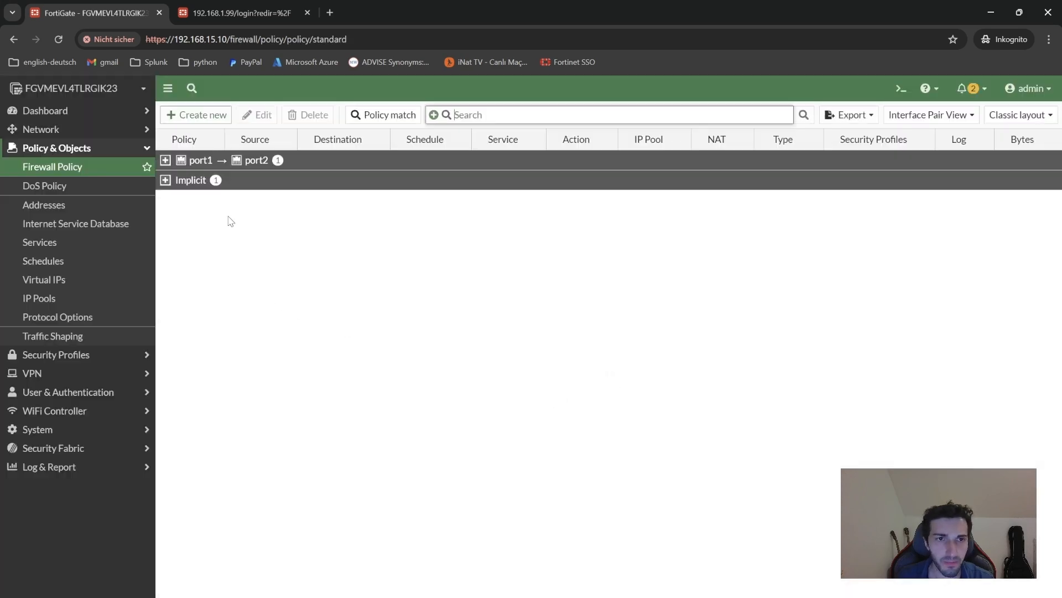
# Expand the port1 → port2 group and open the Internet policy for editing.
pyautogui.click(166, 160)
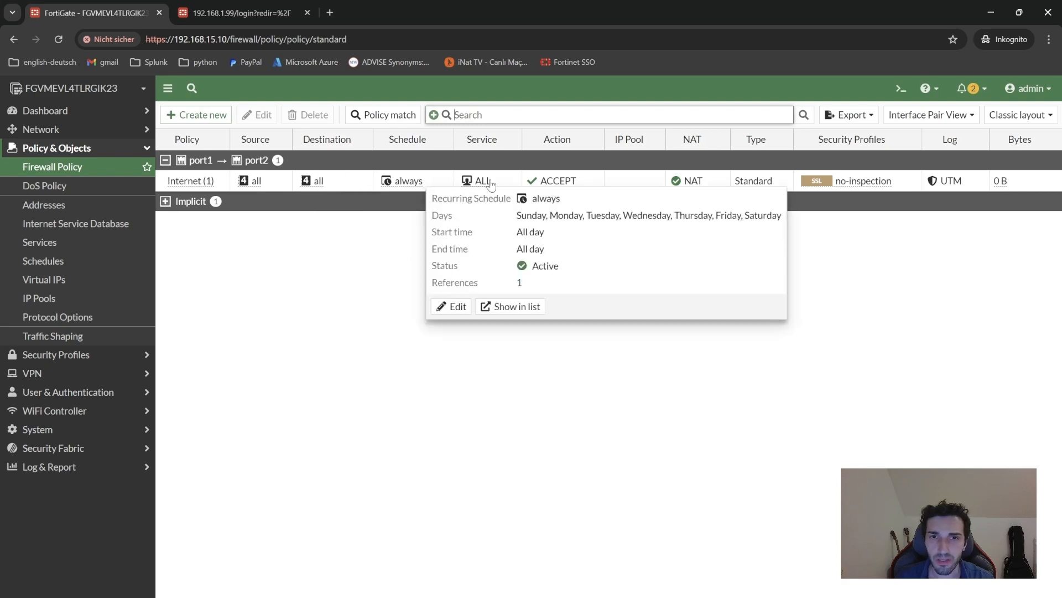
pyautogui.moveTo(491, 185)
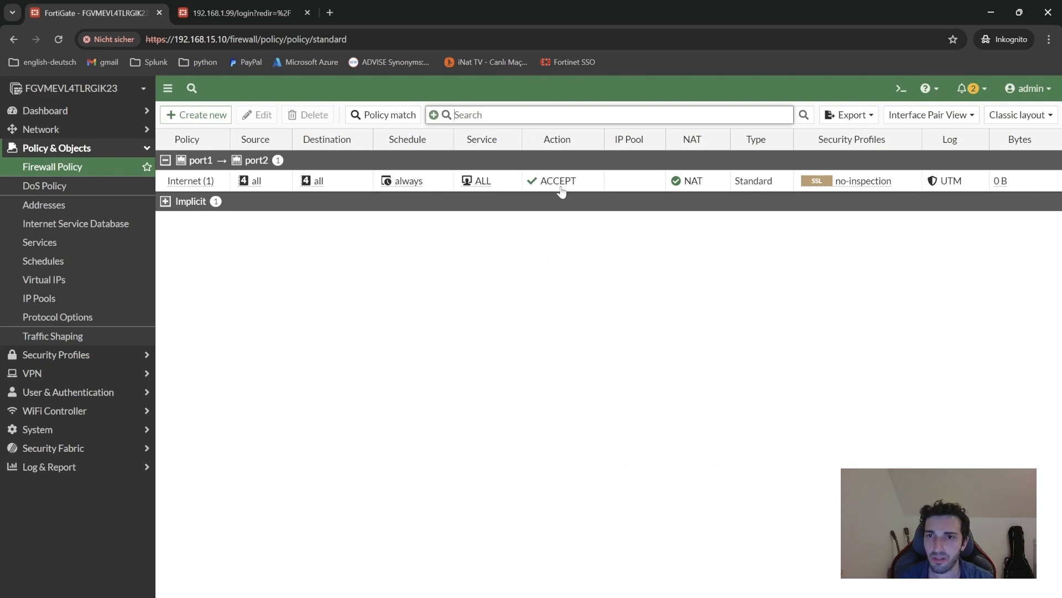
pyautogui.doubleClick(199, 182)
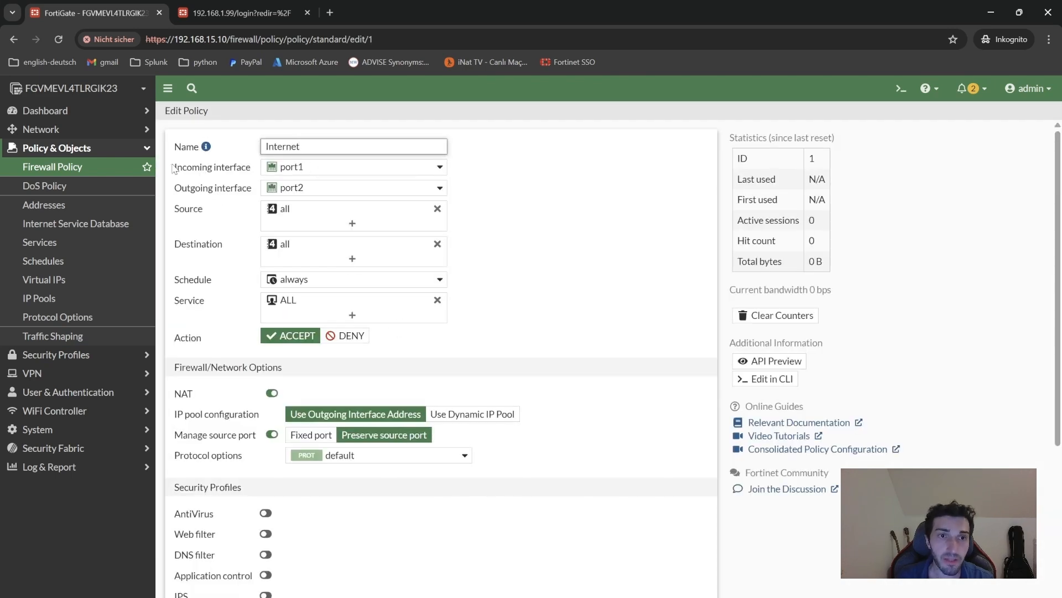
# Confirm the policy's incoming interface is port1 and outgoing interface is port2.
pyautogui.moveTo(173, 167); pyautogui.dragTo(256, 169)
pyautogui.click(234, 169)
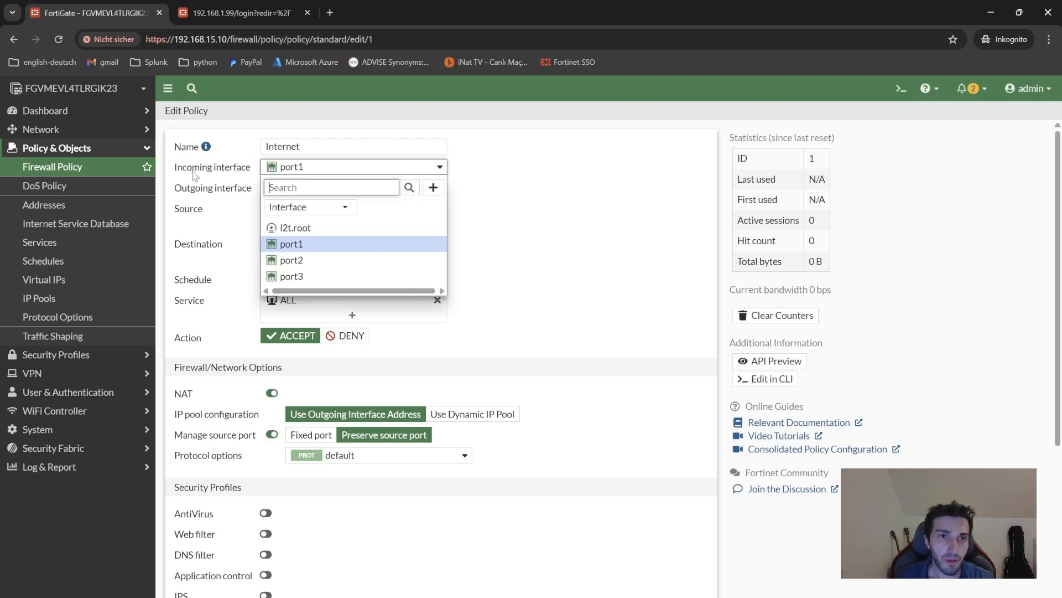
pyautogui.moveTo(306, 250)
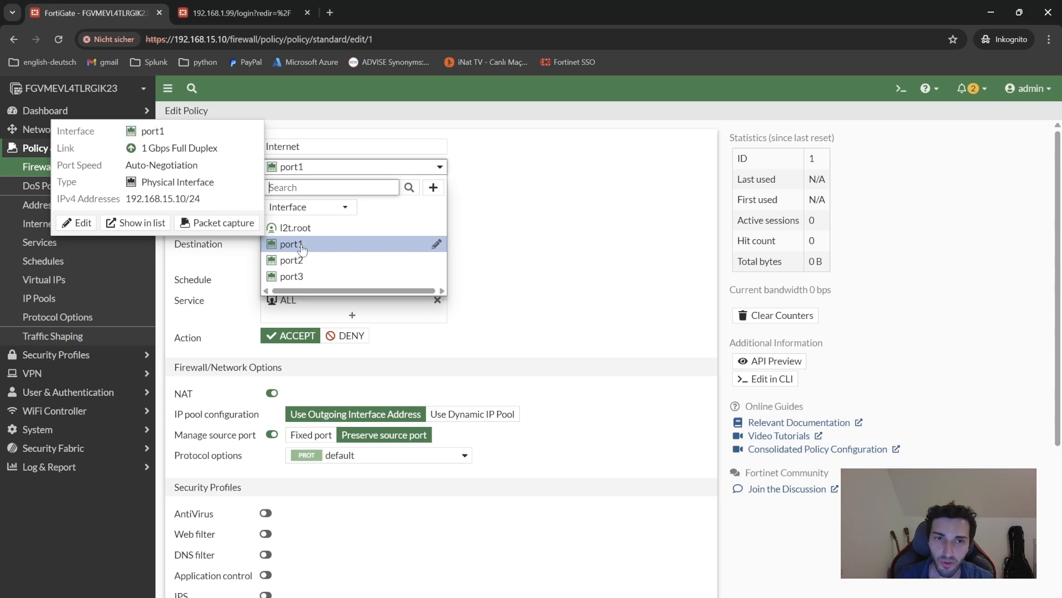
pyautogui.click(302, 250)
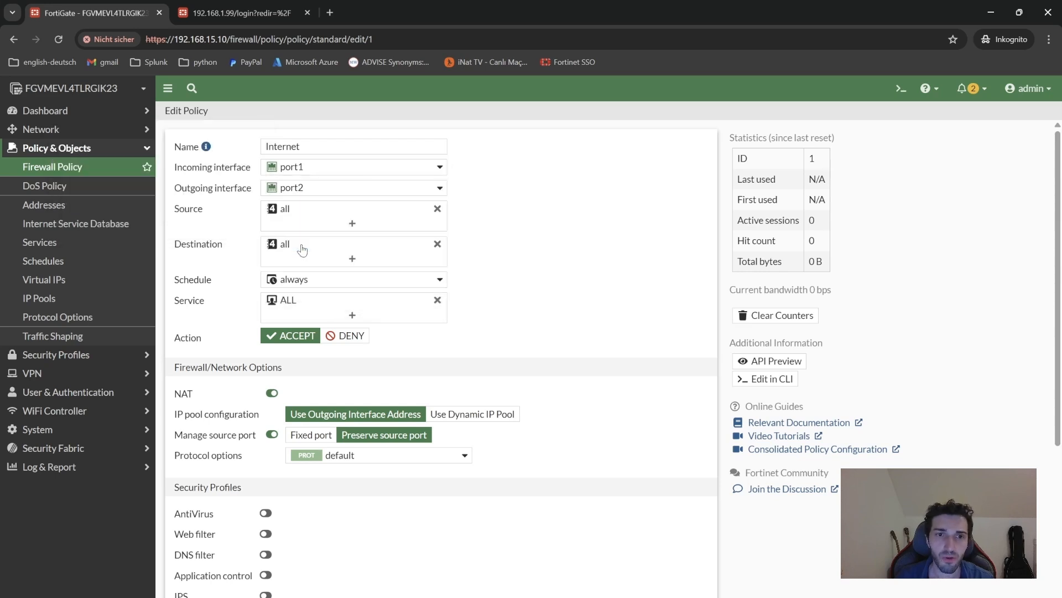
pyautogui.click(440, 189)
pyautogui.click(440, 190)
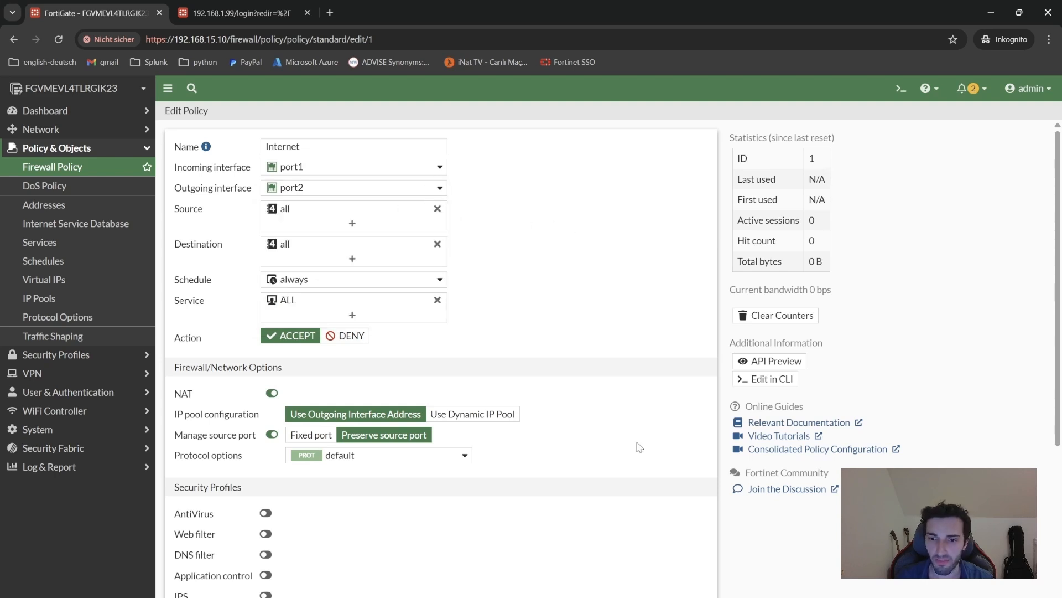
pyautogui.click(669, 567)
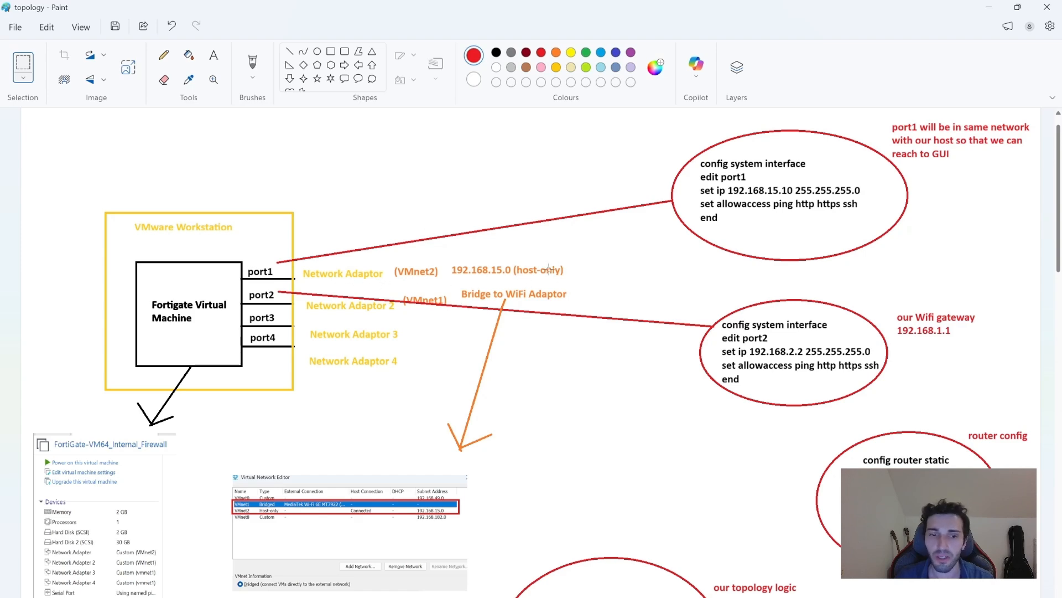
pyautogui.click(988, 8)
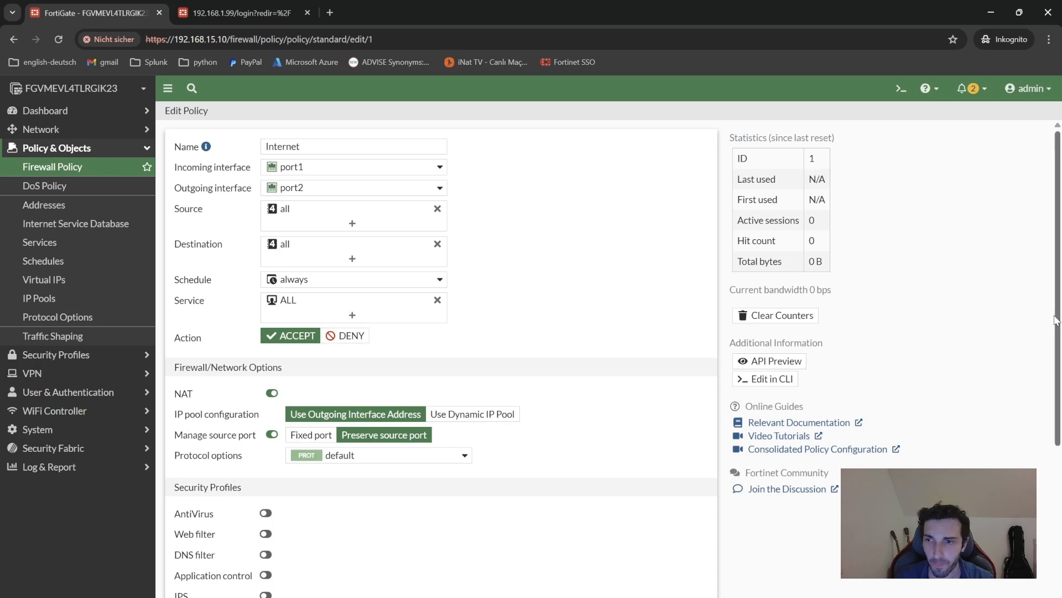
pyautogui.moveTo(1059, 322); pyautogui.dragTo(1032, 272)
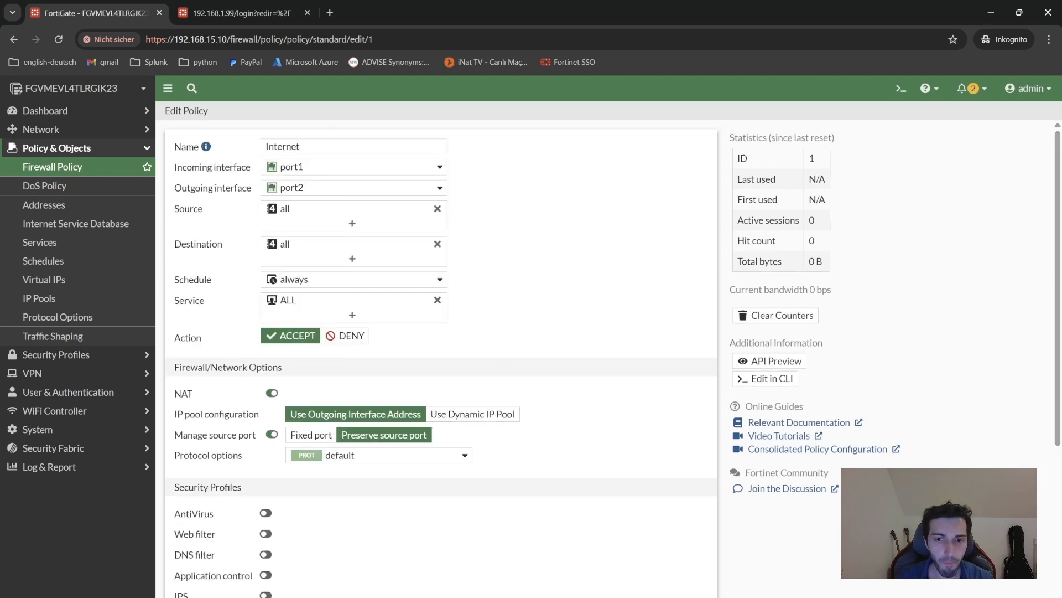
# Return to the Firewall Policy list, expand the Implicit group, then go back to GNS3's topology.
pyautogui.click(75, 188)
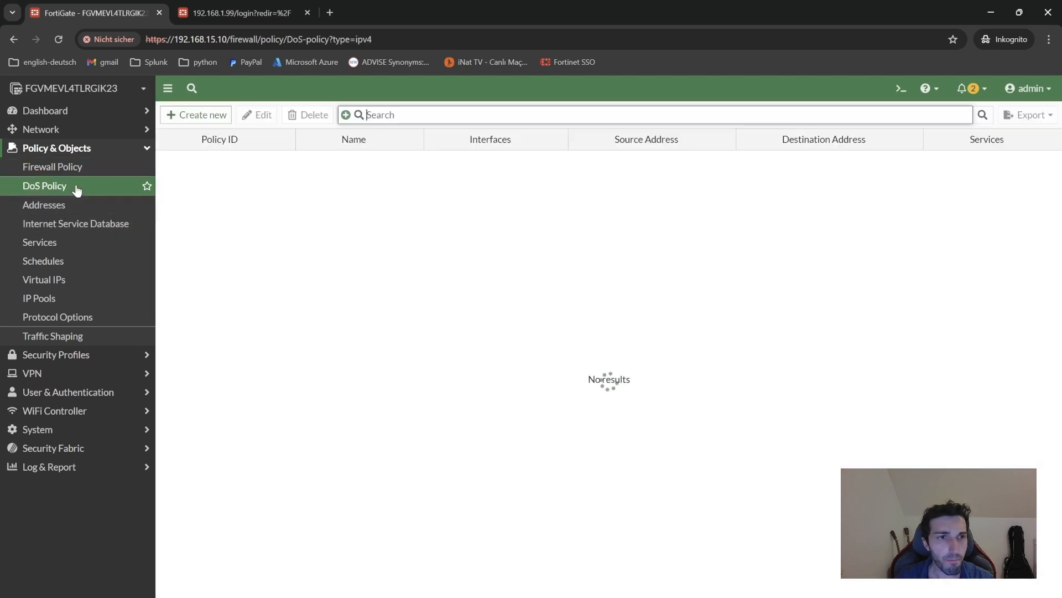
pyautogui.click(70, 169)
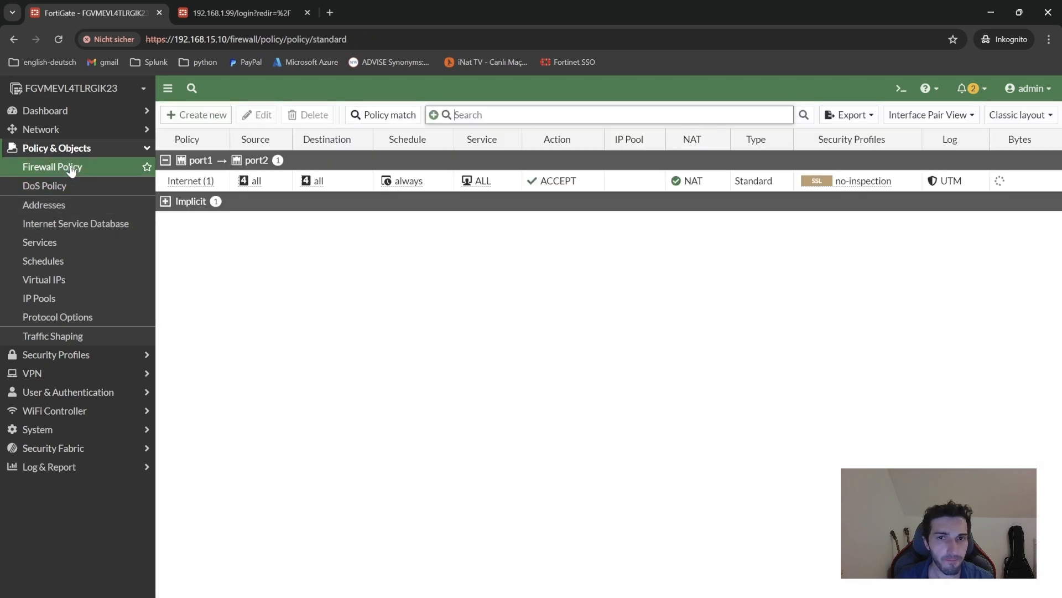
pyautogui.click(164, 202)
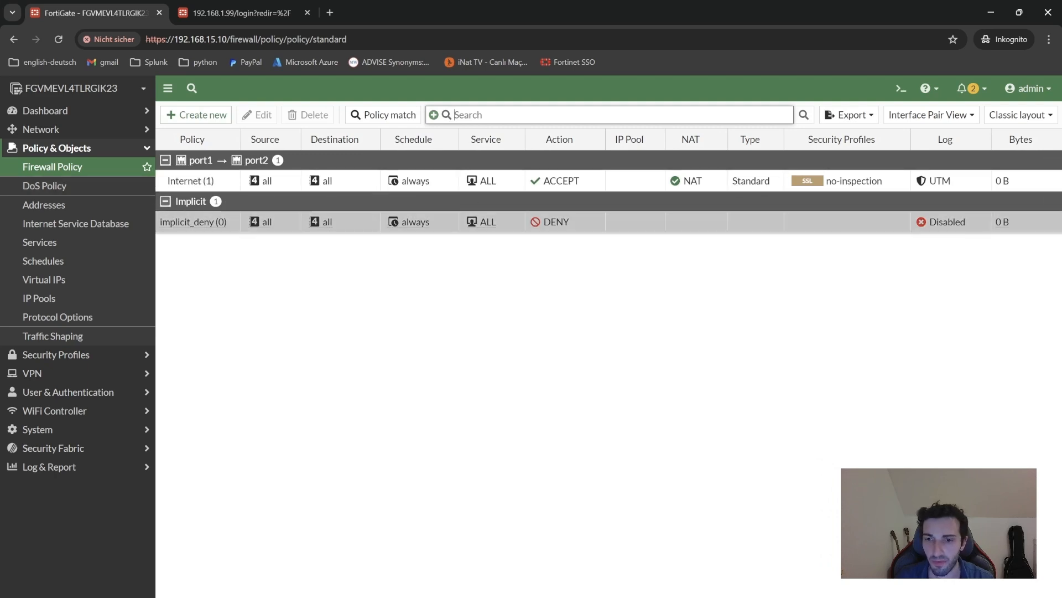
pyautogui.click(753, 595)
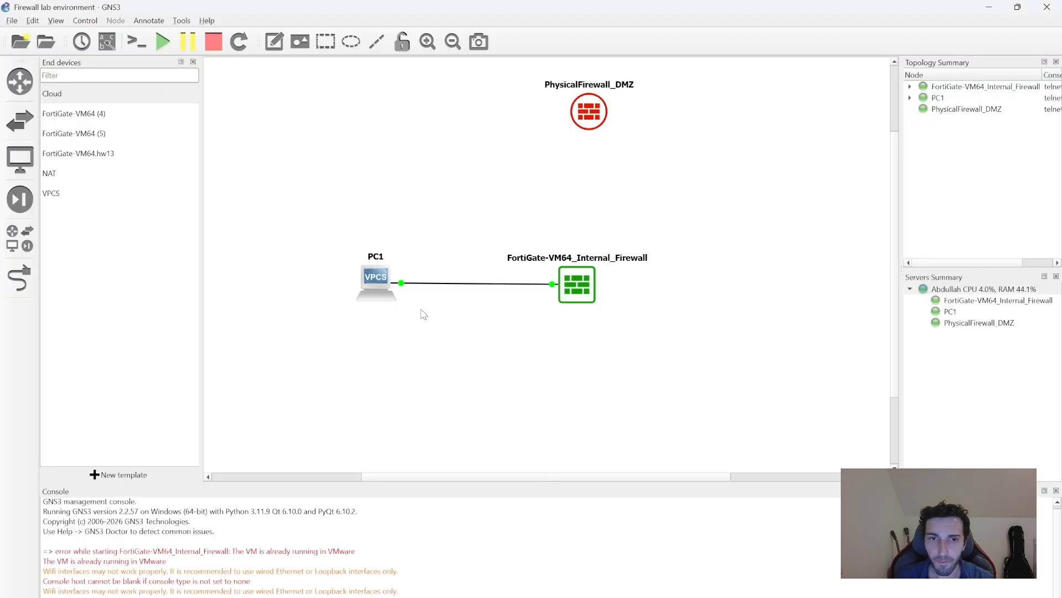
pyautogui.rightClick(375, 279)
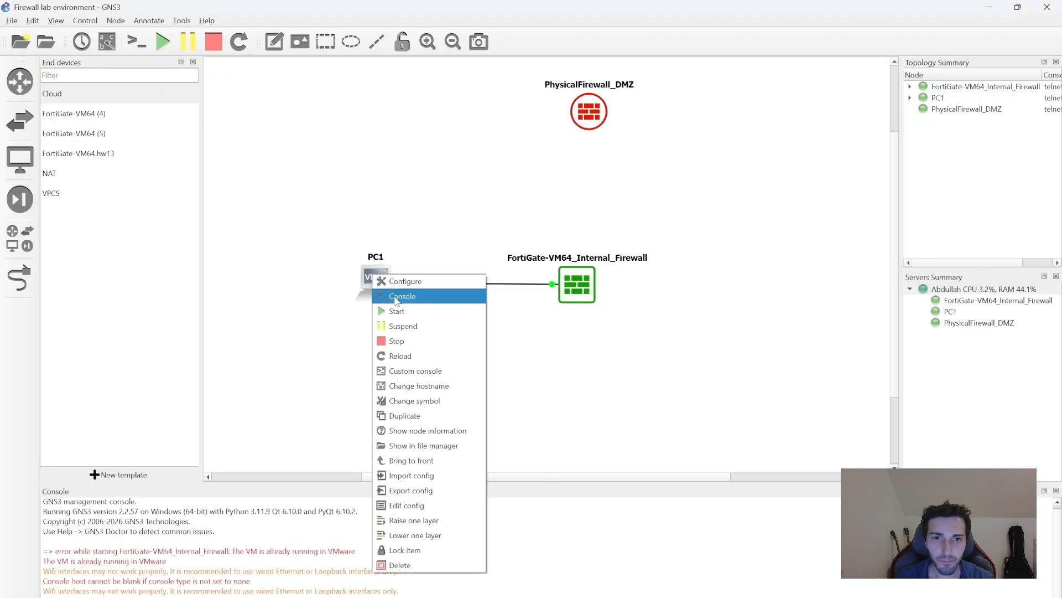
# Ping 8.8.8.8 once more from PC1's console, then minimize the console.
pyautogui.click(381, 294)
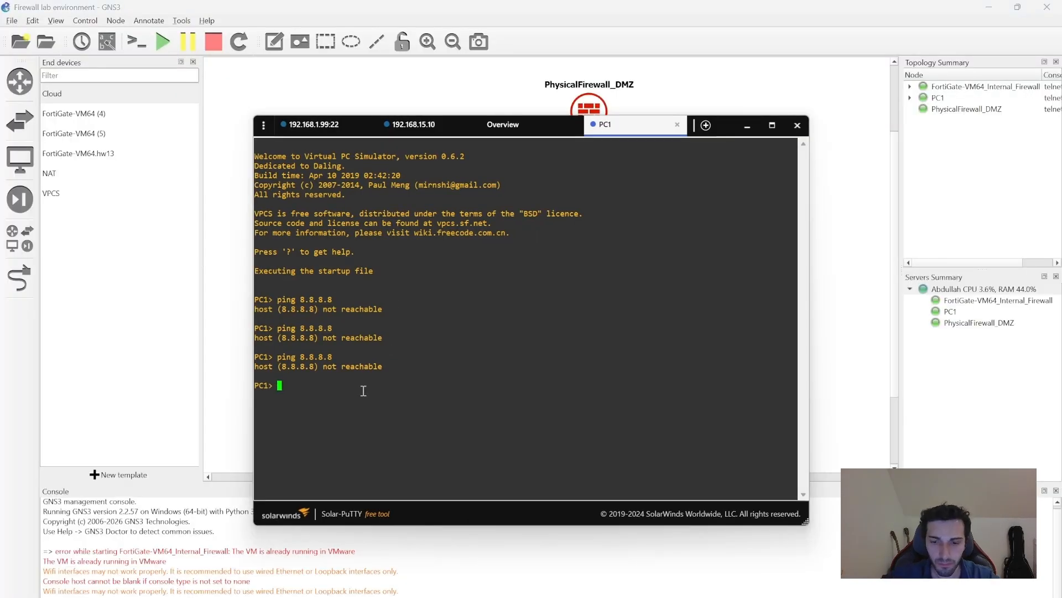
pyautogui.write('ping 8.8.8.8')
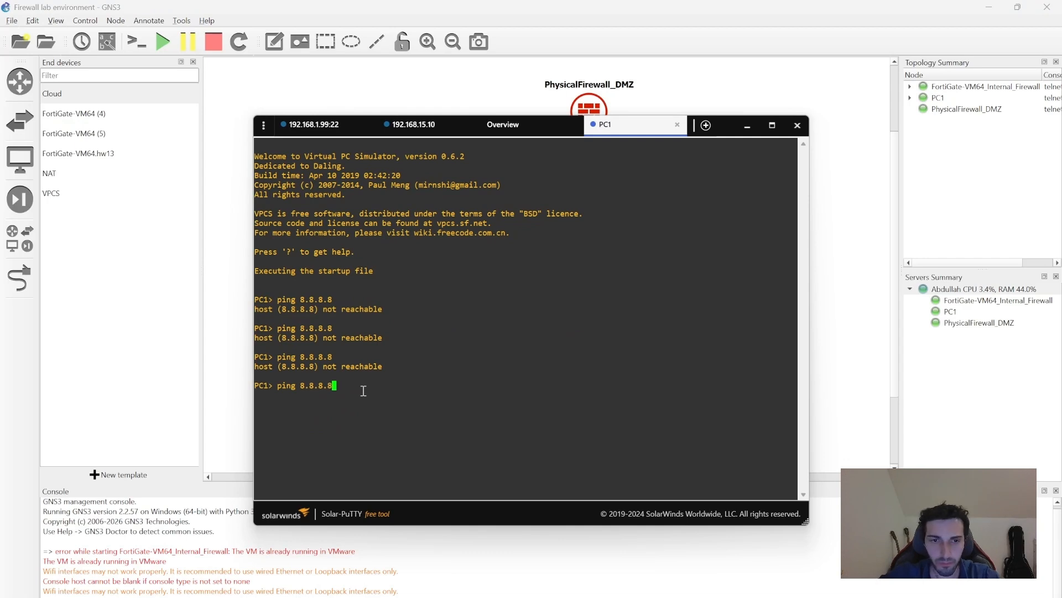
pyautogui.press('Return')
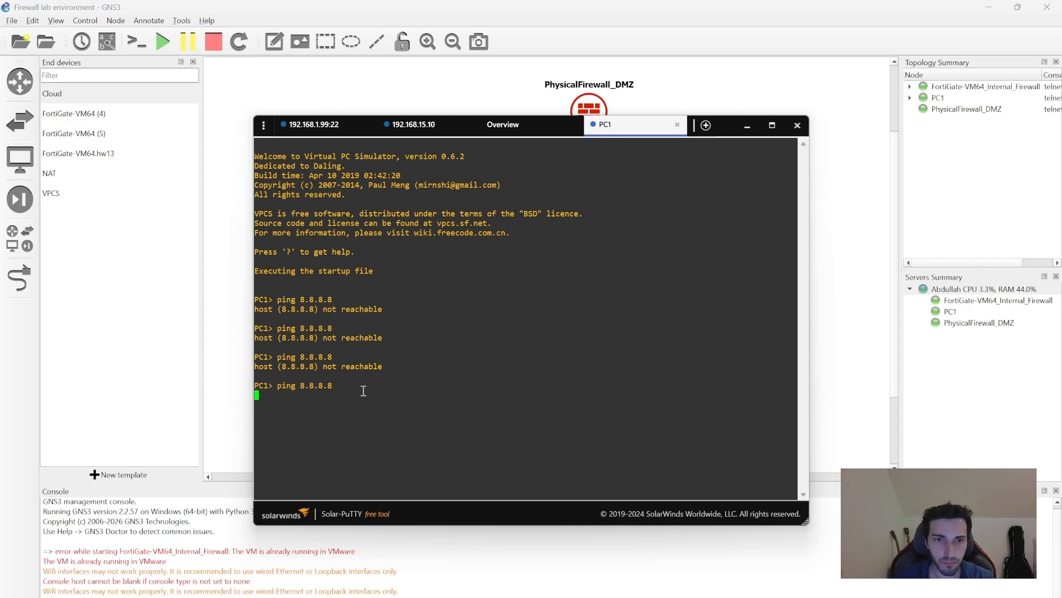
pyautogui.click(747, 125)
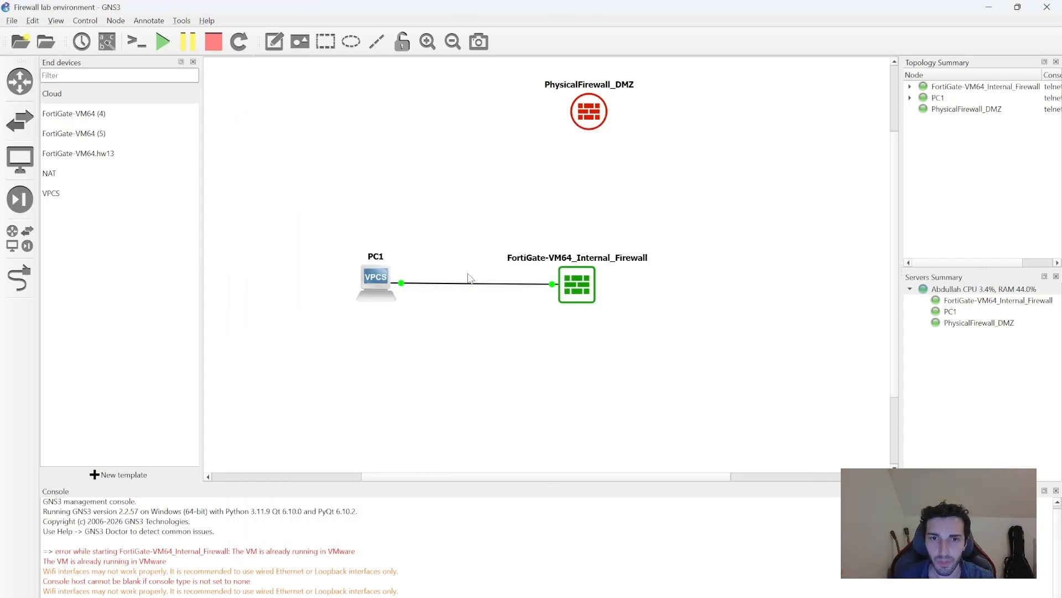
# Delete the PC1–firewall link and draw a new one from PC1's Ethernet0 to the FortiGate.
pyautogui.rightClick(478, 284)
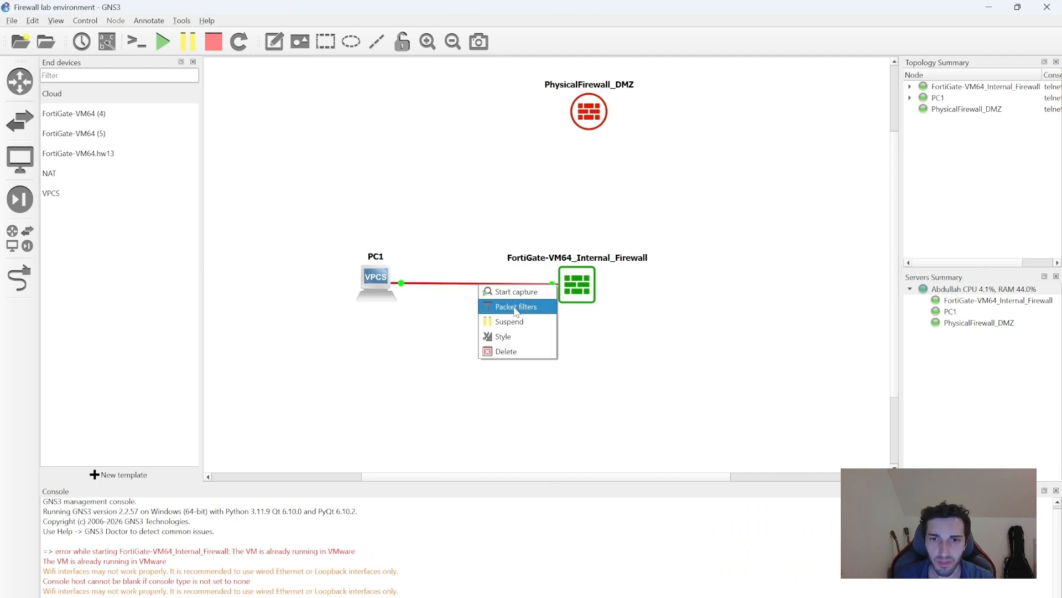
pyautogui.click(506, 351)
pyautogui.click(19, 278)
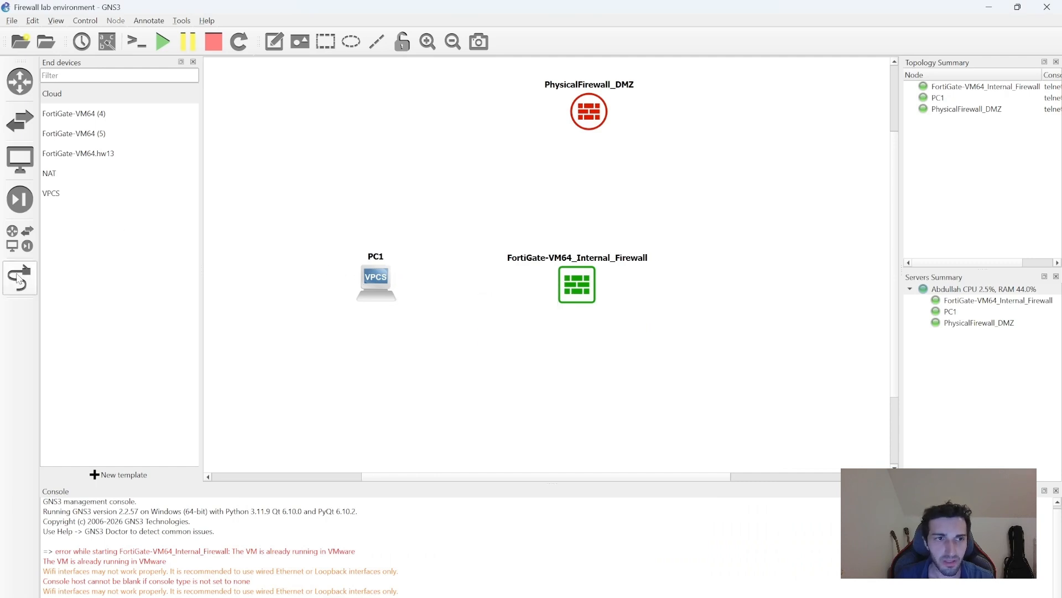
pyautogui.click(369, 294)
pyautogui.click(387, 304)
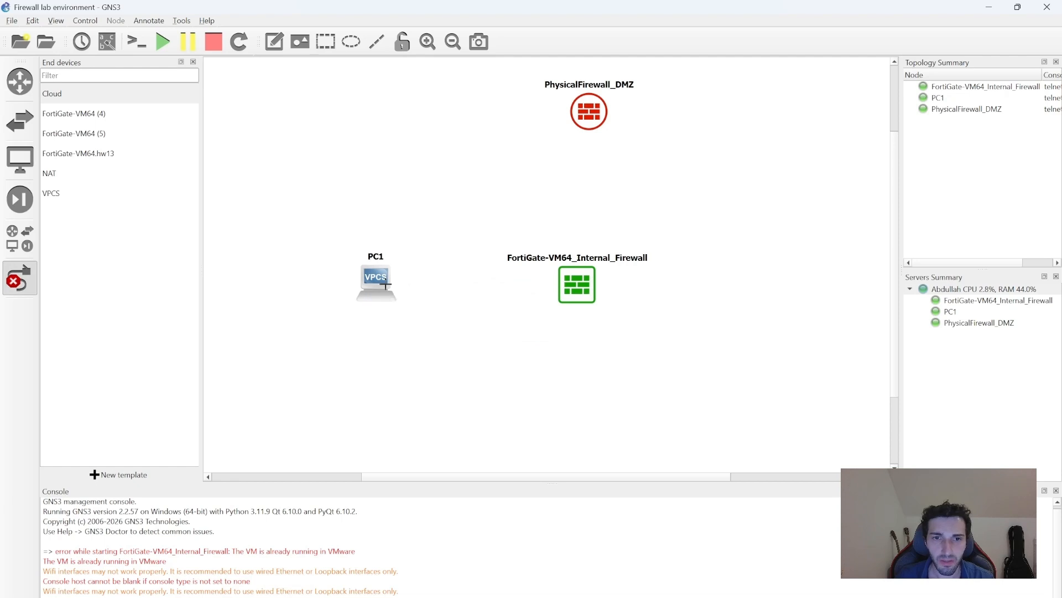
pyautogui.click(572, 287)
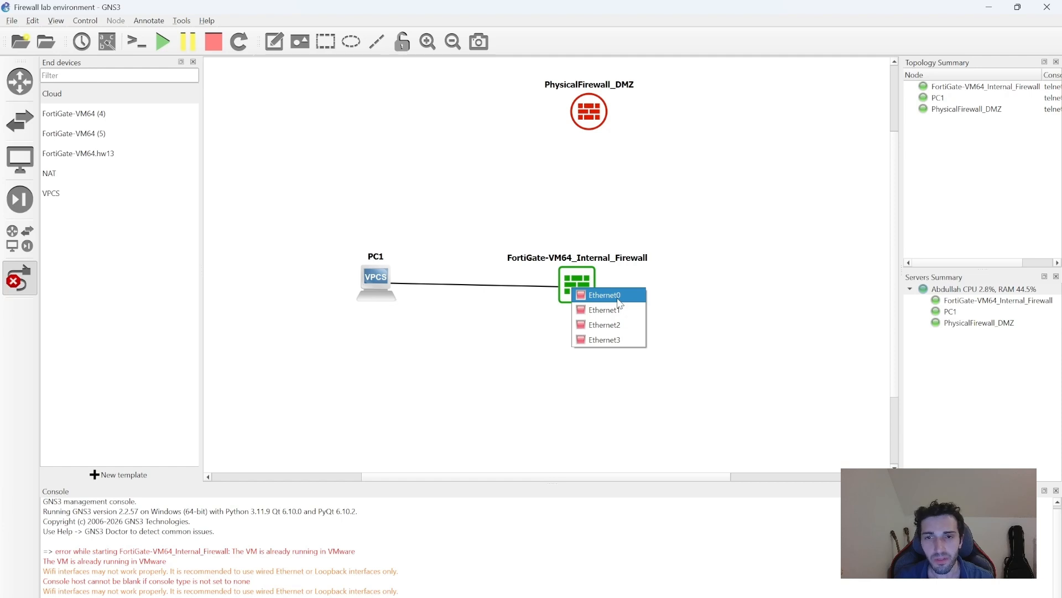
# Attach the new link to the firewall's Ethernet0 and start PC1.
pyautogui.click(618, 299)
pyautogui.rightClick(375, 280)
pyautogui.rightClick(374, 281)
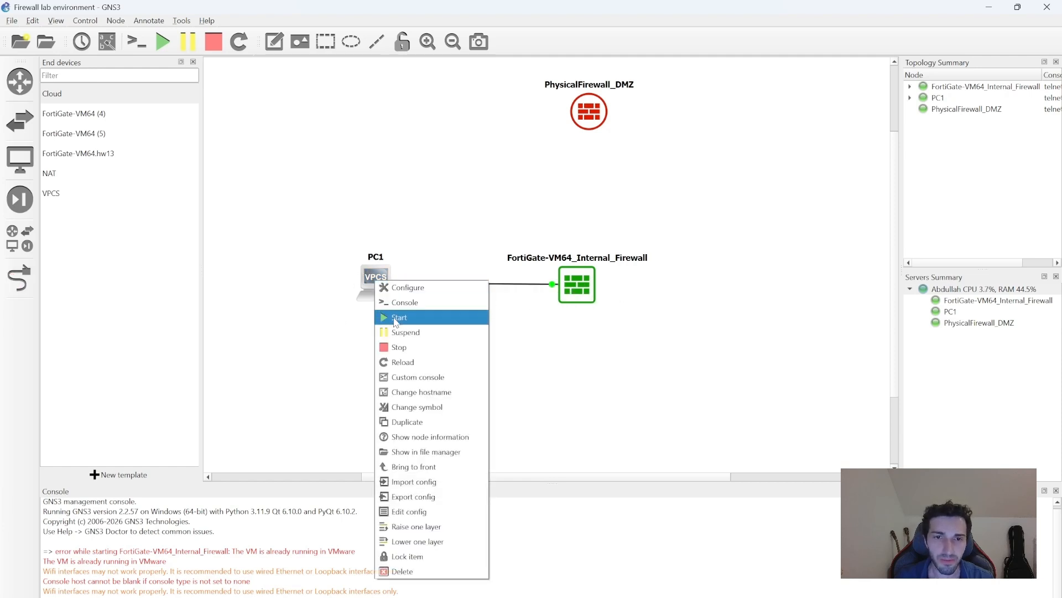
pyautogui.click(334, 349)
# Ping 8.8.8.8 from PC1's console, still unreachable, then minimize the console.
pyautogui.rightClick(380, 276)
pyautogui.click(404, 303)
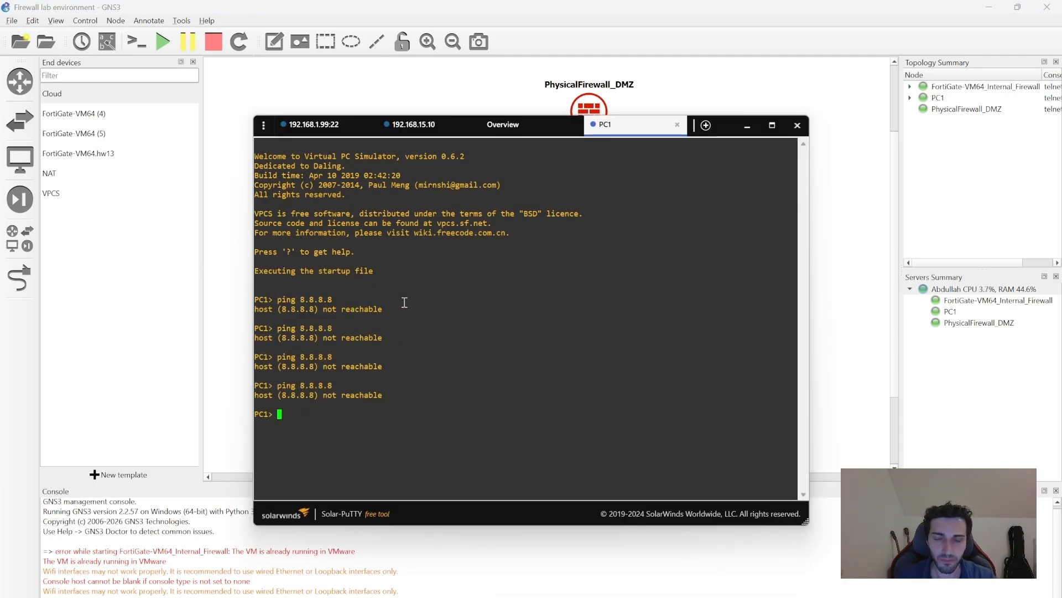
pyautogui.write('ping 8.8.8.8')
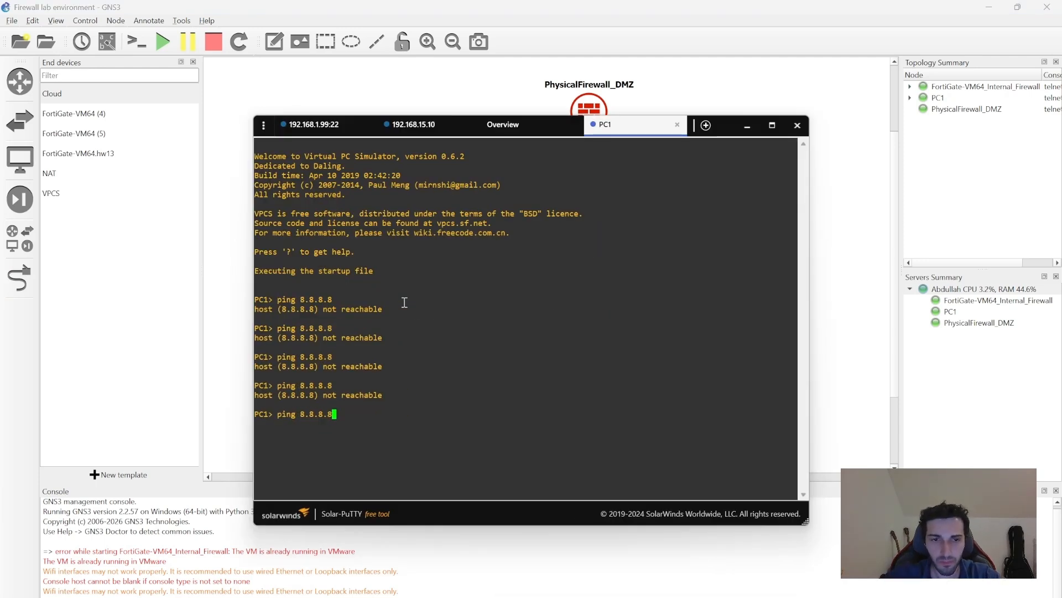
pyautogui.press('Return')
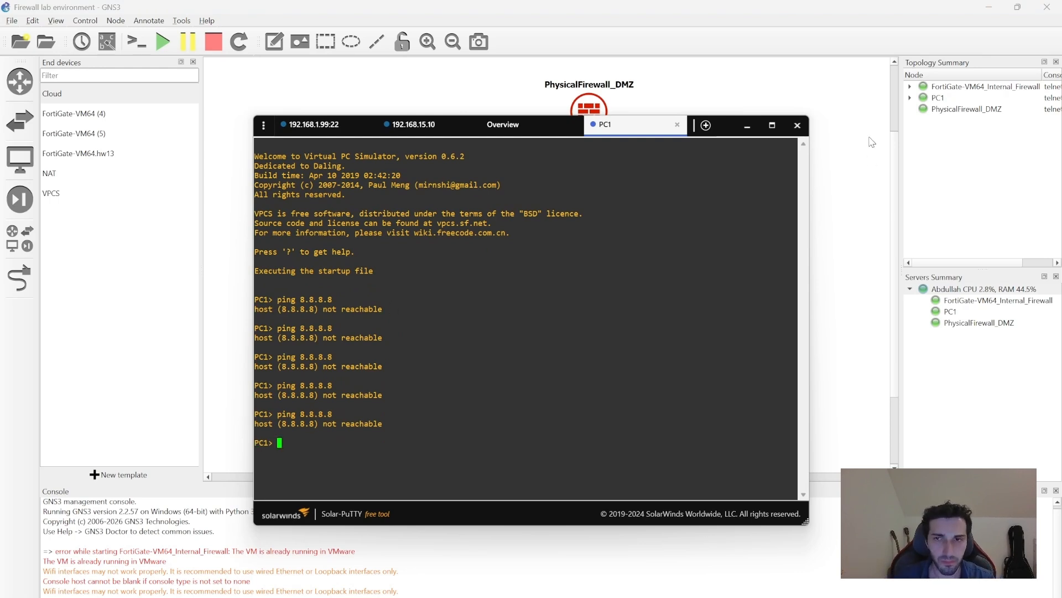
pyautogui.click(747, 126)
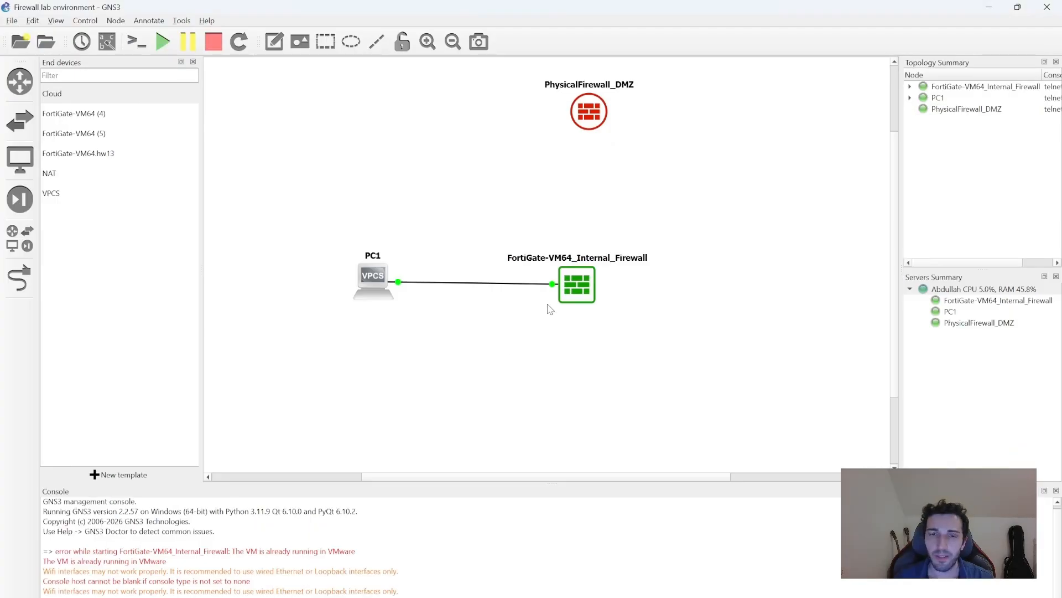
pyautogui.rightClick(374, 291)
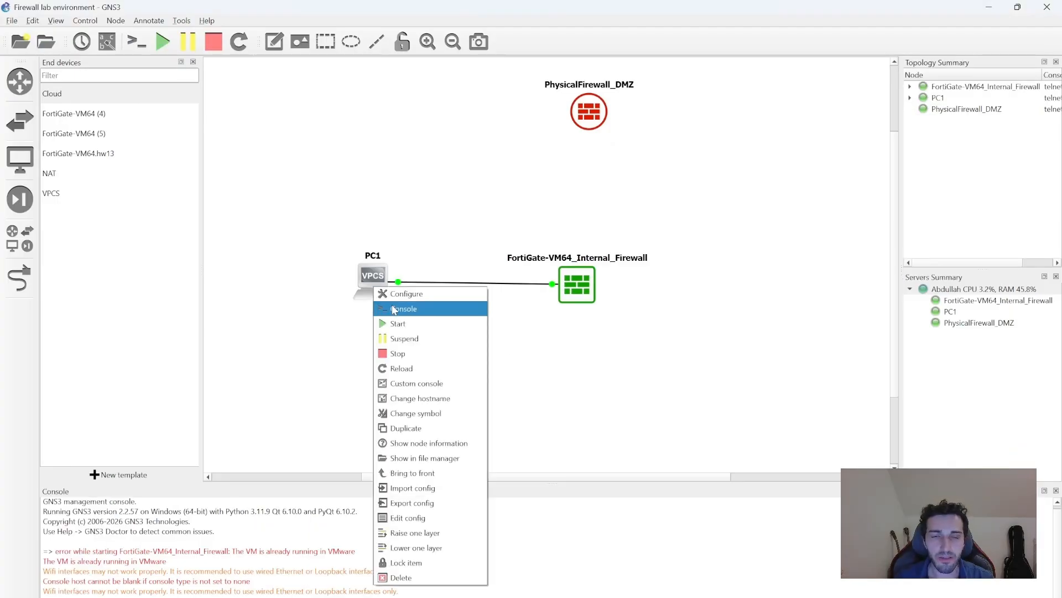
# Give PC1 the address 192.168.15.20/24 with gateway 192.168.15.10.
pyautogui.click(407, 311)
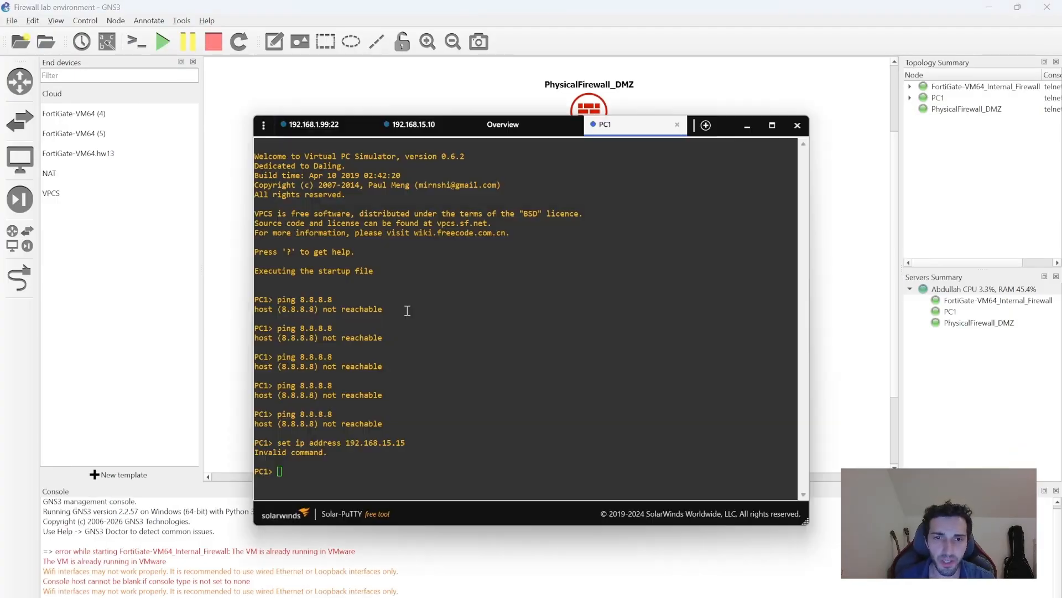
pyautogui.rightClick(303, 472)
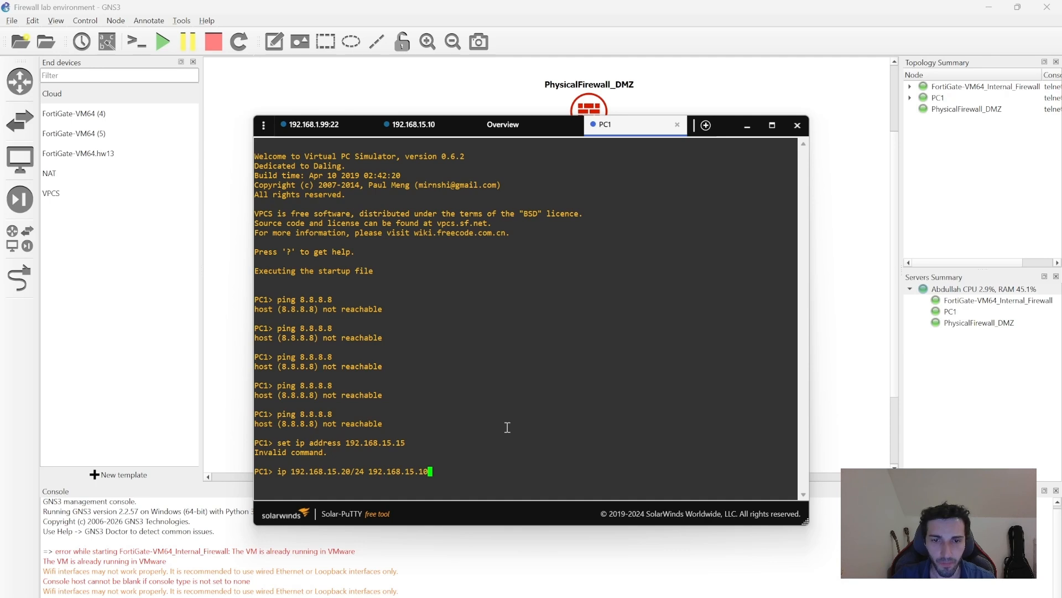
pyautogui.press('Return')
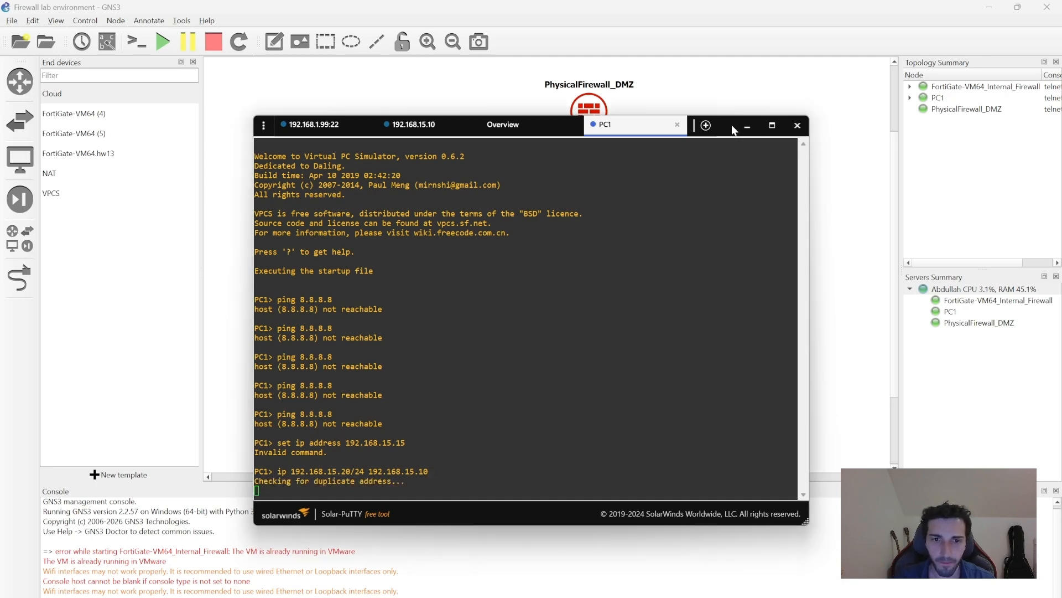
# Ping 8.8.8.8 from PC1 and get successful replies.
pyautogui.click(384, 492)
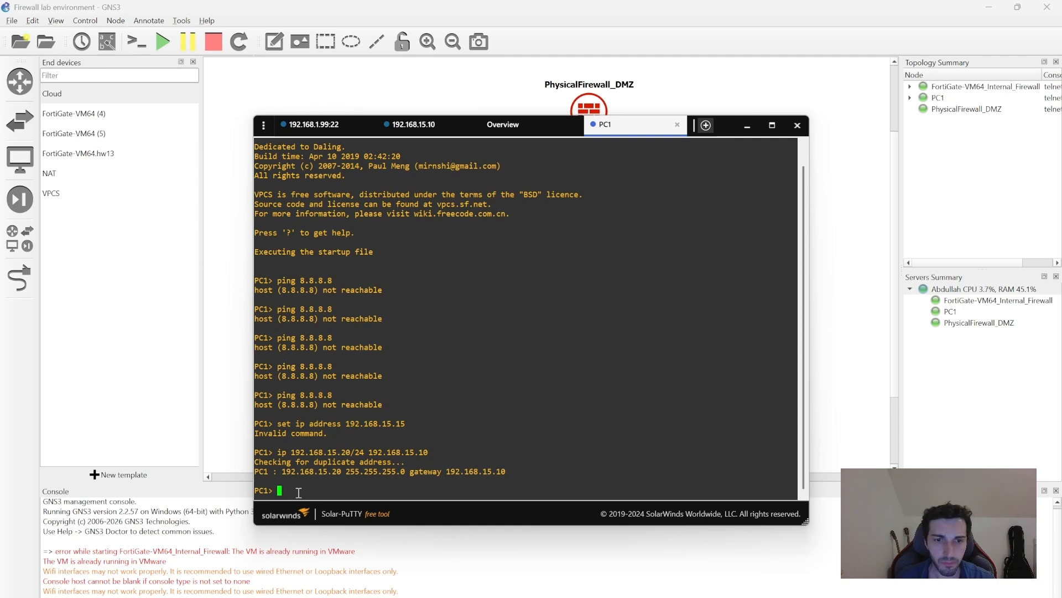
pyautogui.write('8')
pyautogui.press('BackSpace')
pyautogui.write('p')
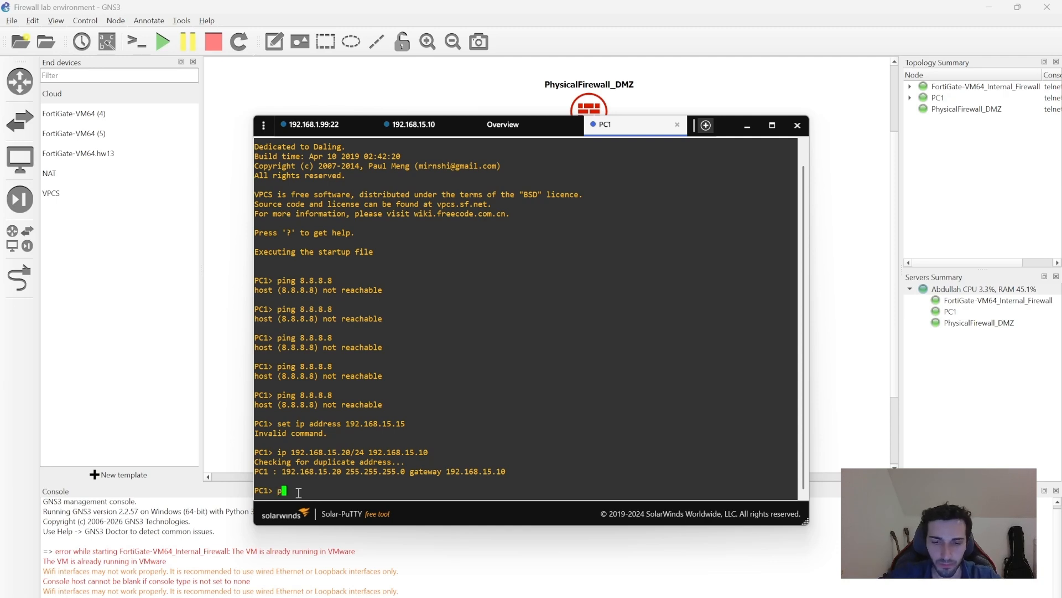
pyautogui.write('ing 8.8.8.8')
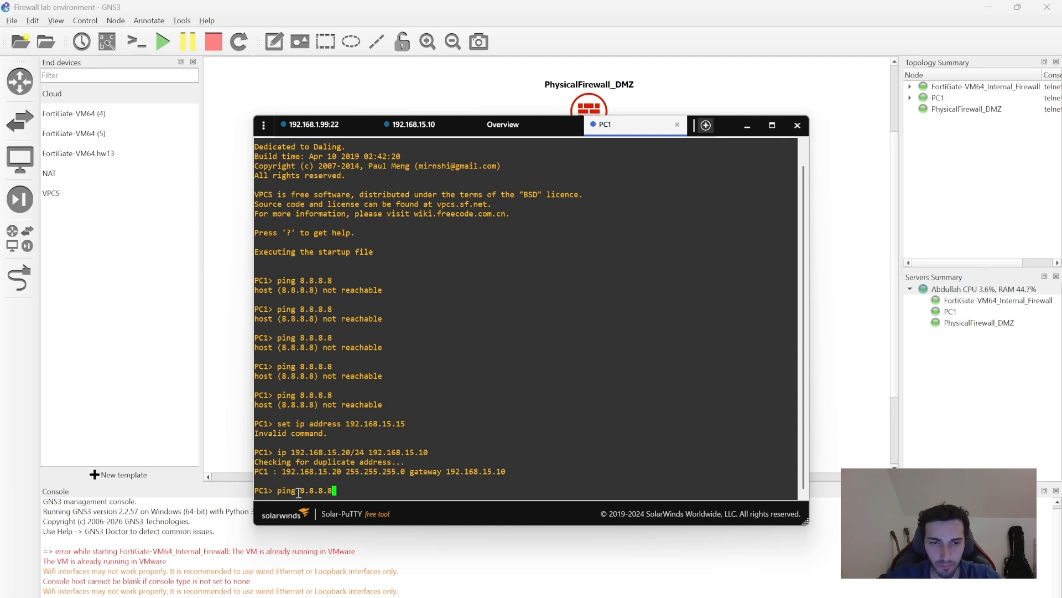
pyautogui.press('Return')
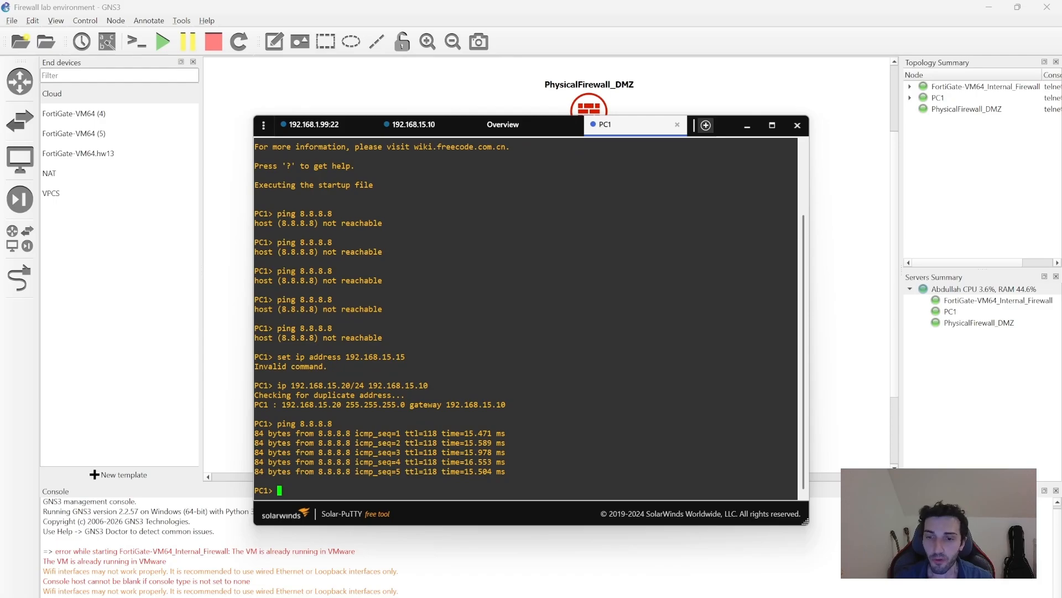
pyautogui.click(714, 559)
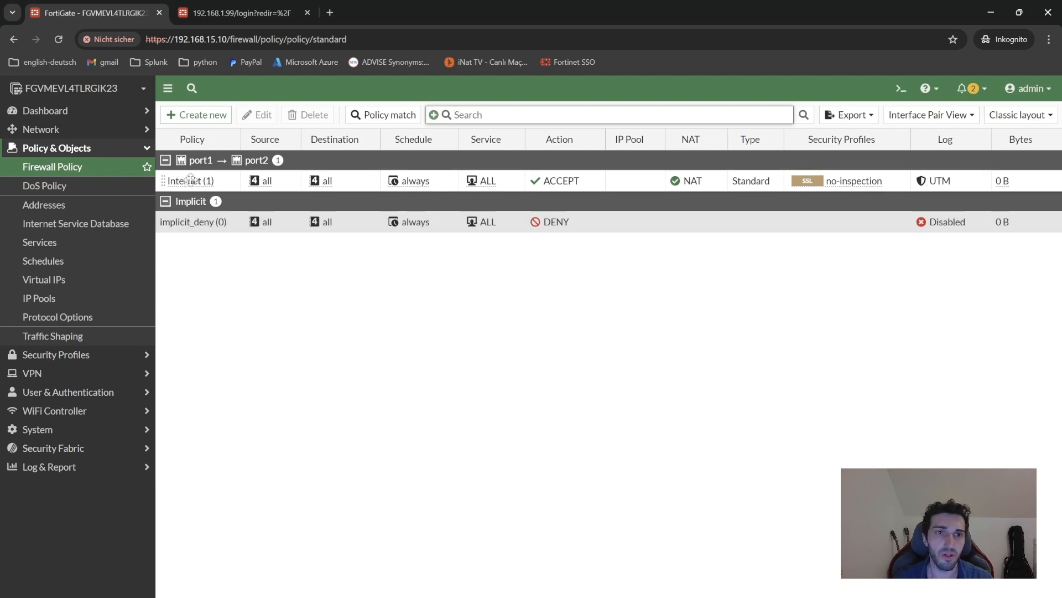
# Check the port1 → port2 Internet policy, then move to the second FortiGate login tab.
pyautogui.moveTo(198, 176)
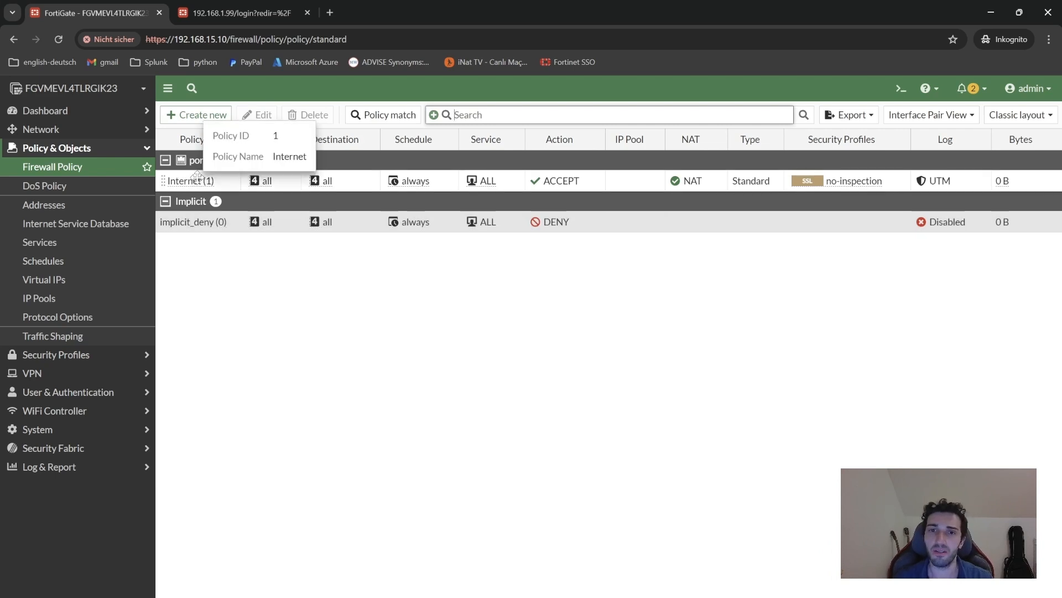
pyautogui.click(992, 15)
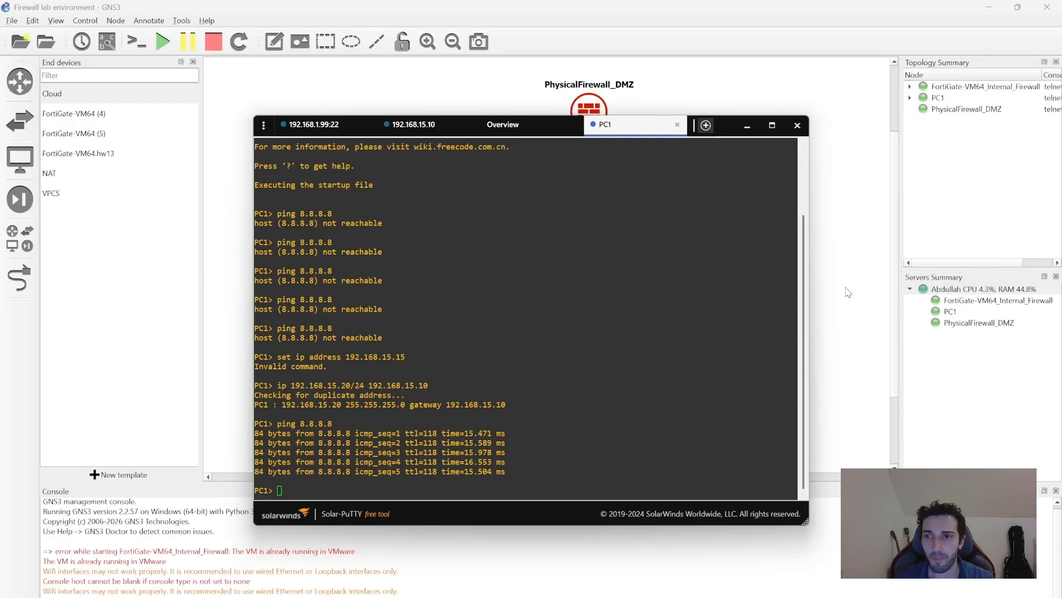
pyautogui.click(848, 293)
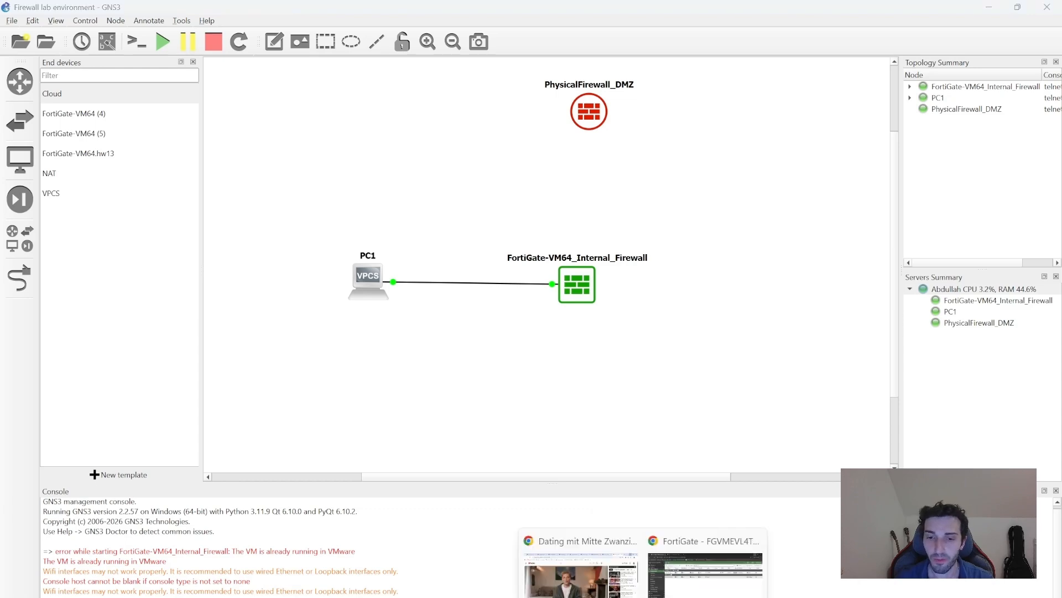
pyautogui.click(941, 553)
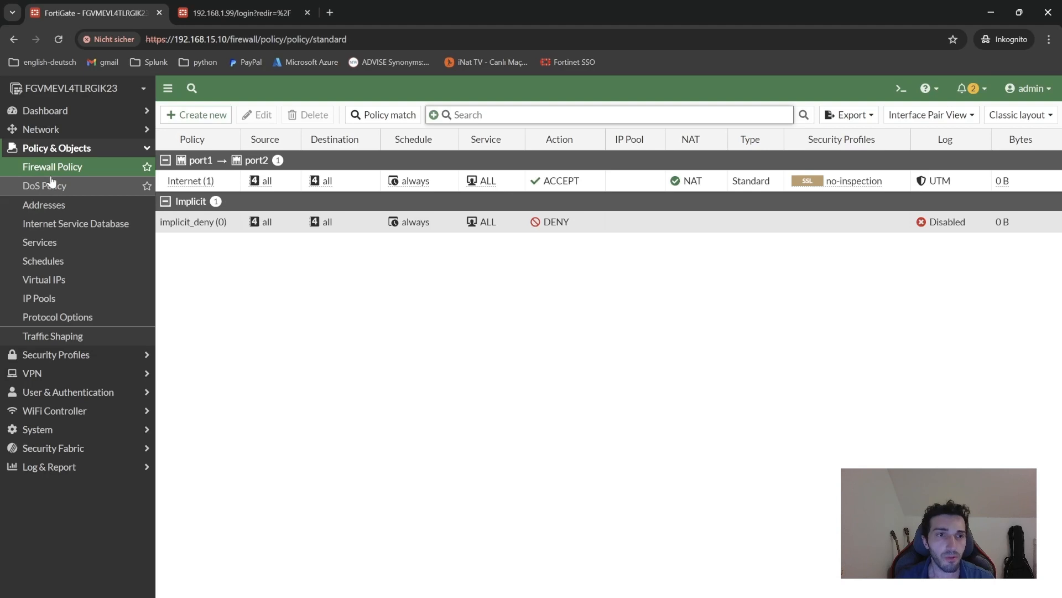
pyautogui.click(241, 11)
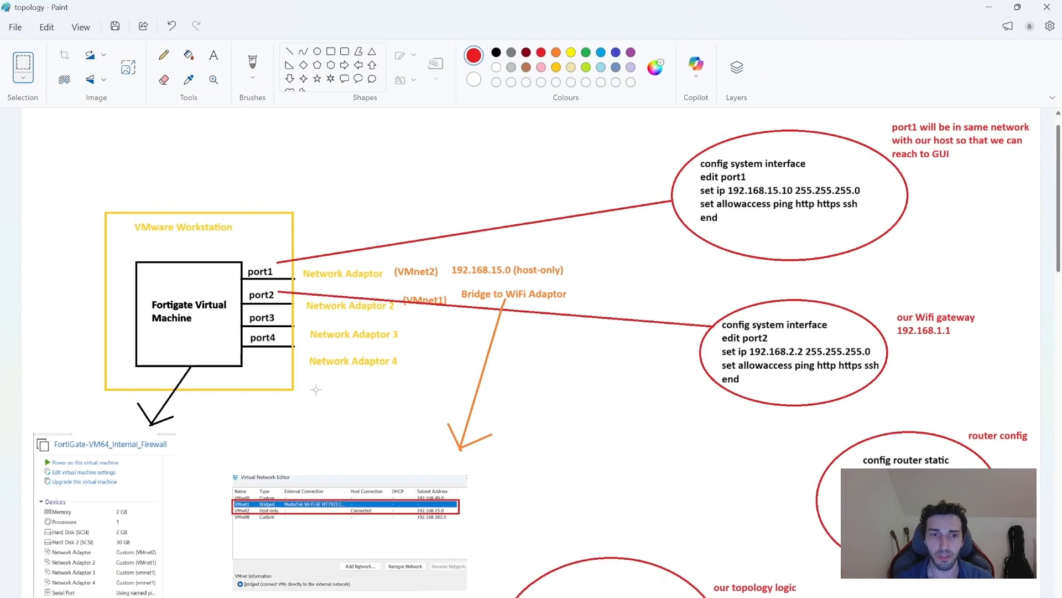
# Scroll the Paint topology to the FortiGate 40F and FortiSwitch 108E-POE VLAN diagrams.
pyautogui.scroll(1, 1061, 222)
pyautogui.moveTo(1060, 222); pyautogui.dragTo(1061, 443)
pyautogui.moveTo(1061, 382); pyautogui.dragTo(1060, 393)
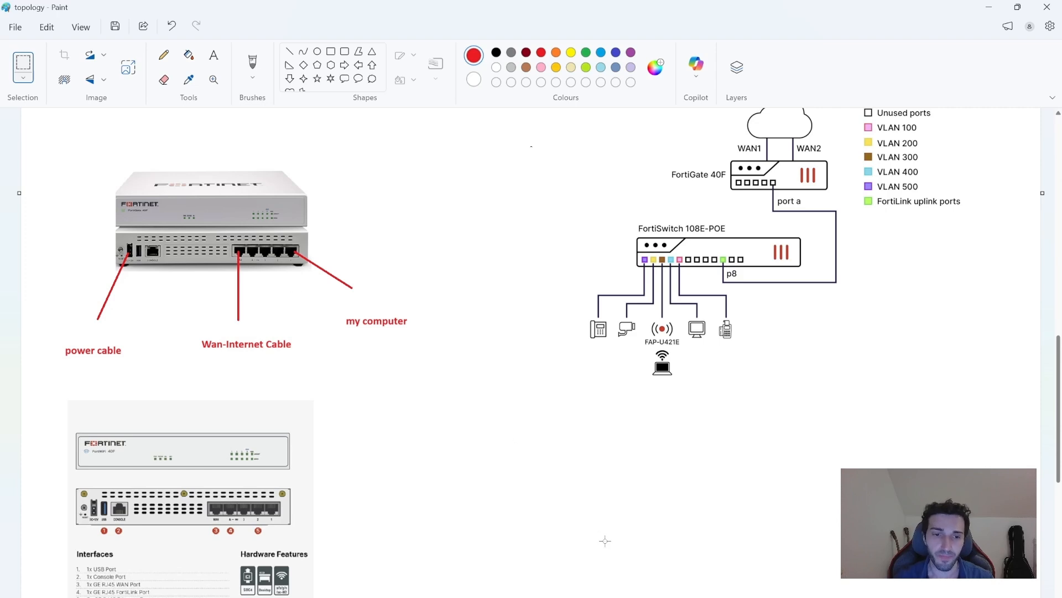
pyautogui.moveTo(725, 597)
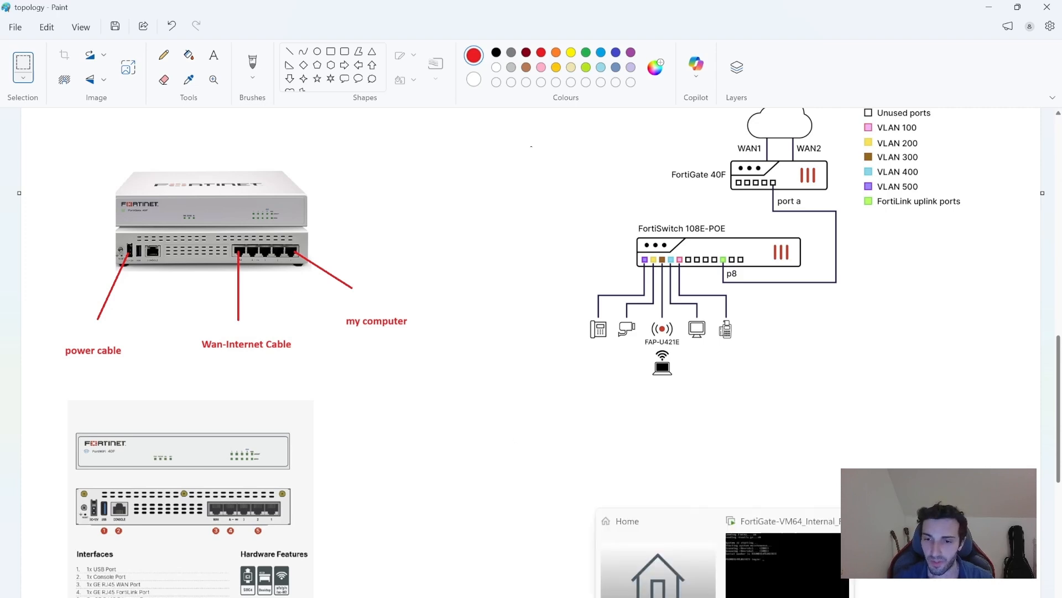
pyautogui.moveTo(1059, 380); pyautogui.dragTo(1061, 367)
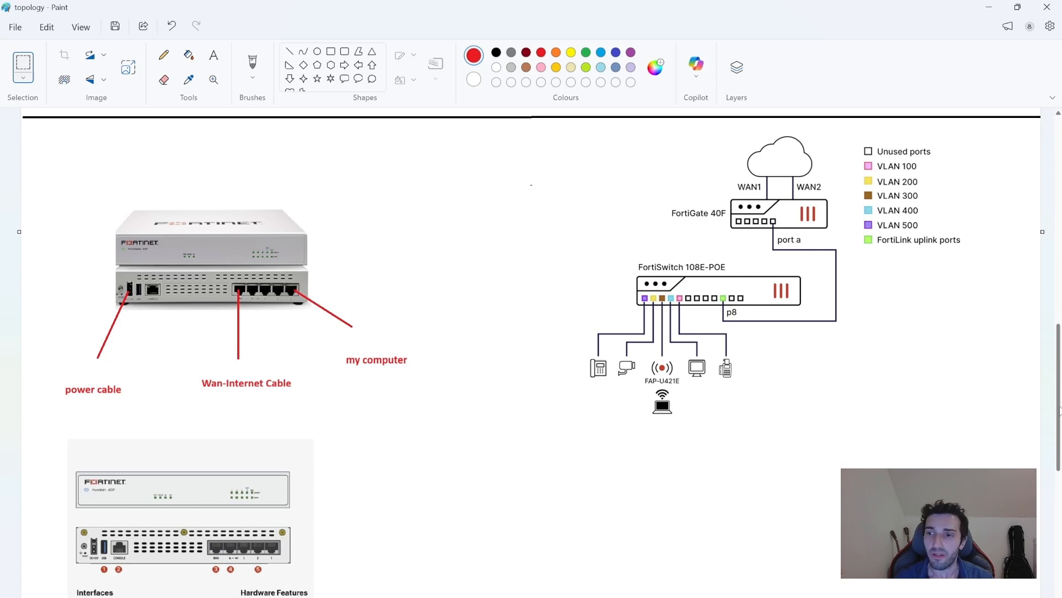
pyautogui.scroll(-2, 1059, 410)
pyautogui.moveTo(1060, 423)
pyautogui.mouseDown()
pyautogui.moveTo(1057, 404)
pyautogui.moveTo(1058, 423)
pyautogui.mouseUp()
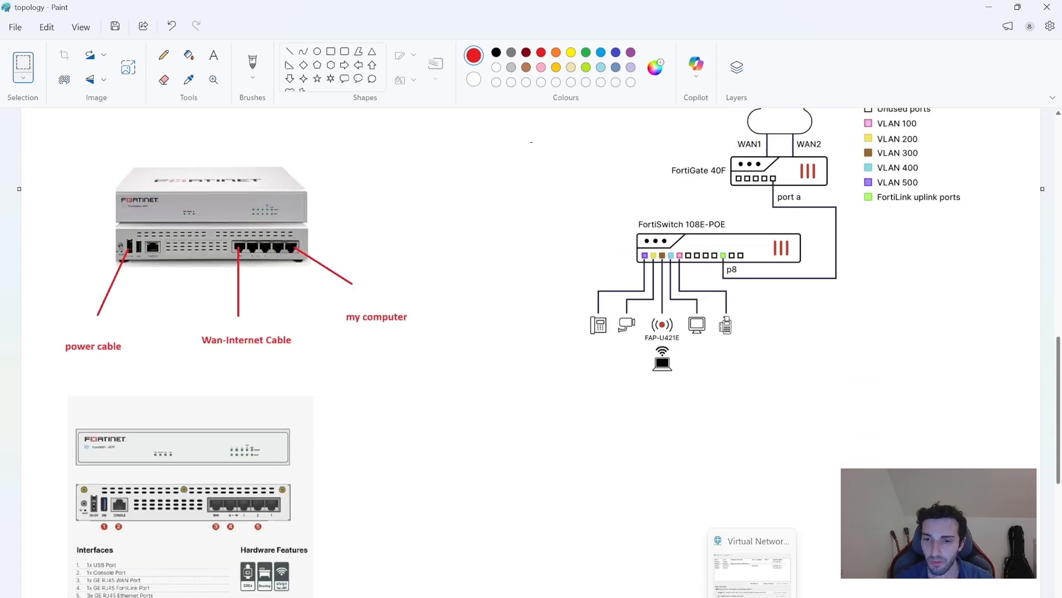
# Sign in as admin at the 192.168.1.99 FortiGate login, then reload after the network-changed error.
pyautogui.click(653, 585)
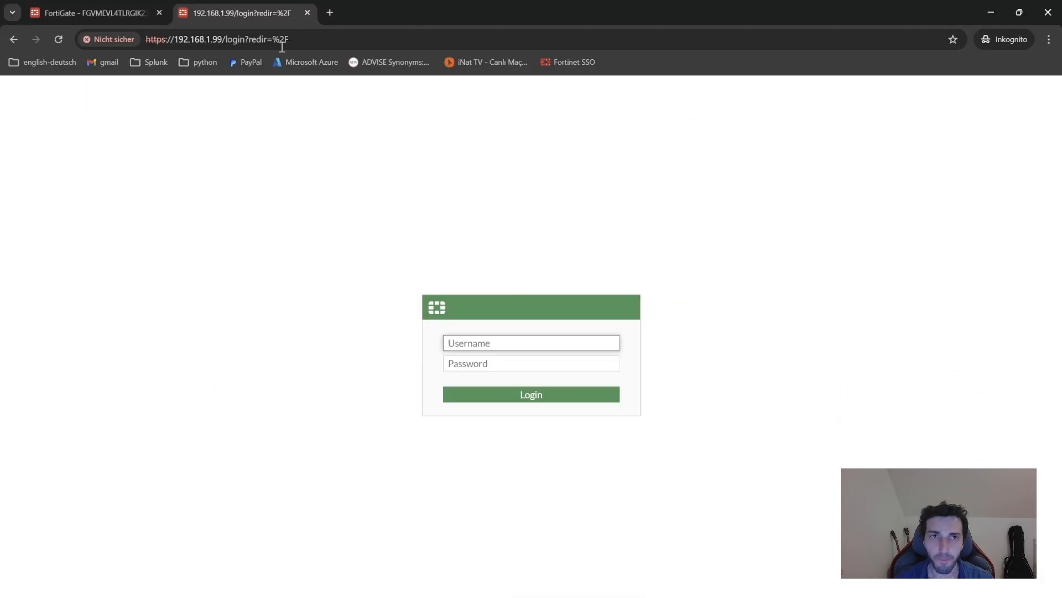
pyautogui.write('admin')
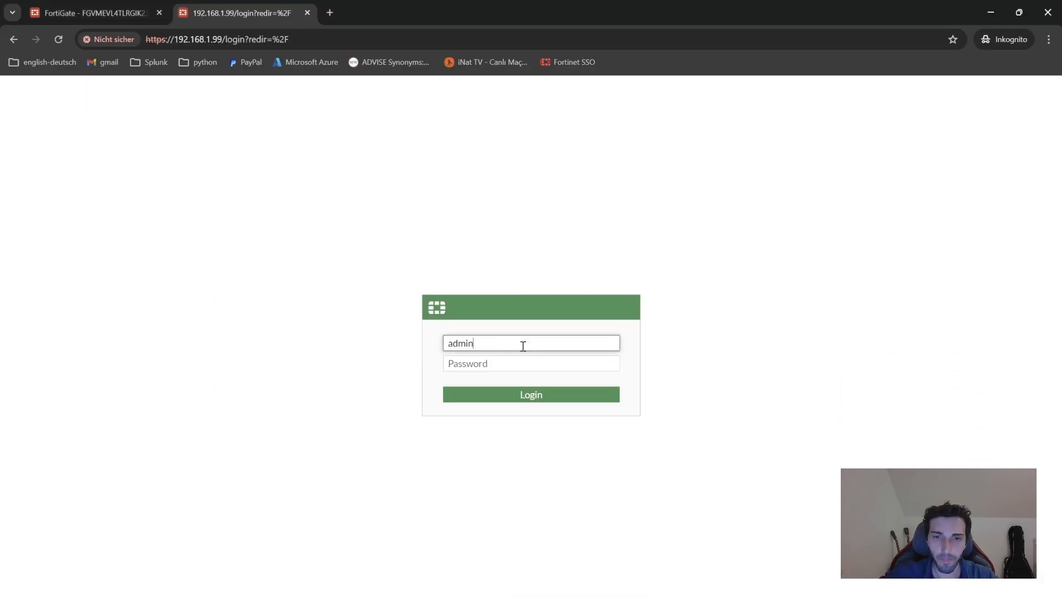
pyautogui.press('Tab')
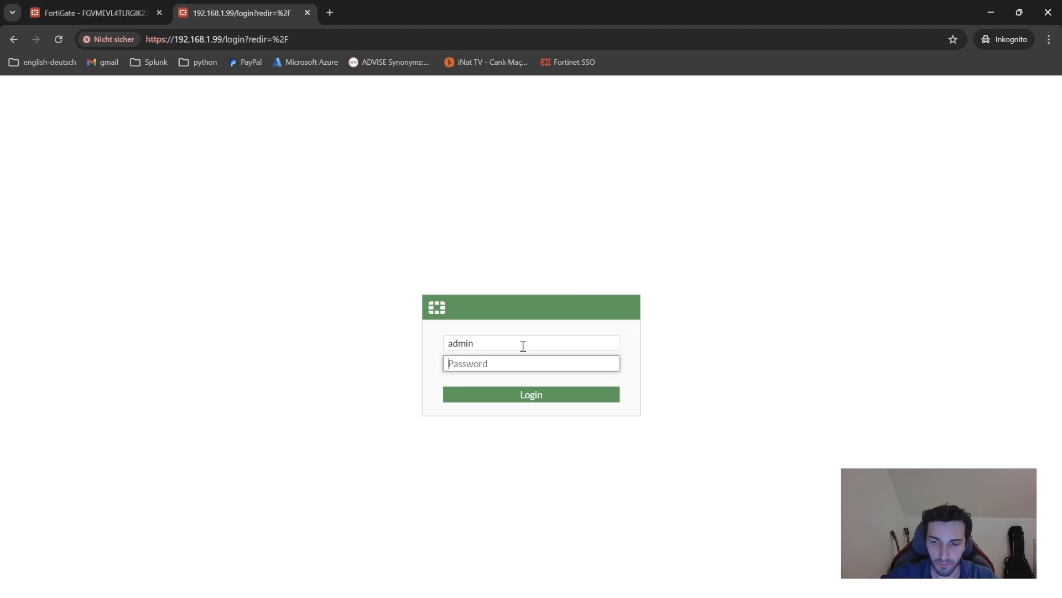
pyautogui.write('••')
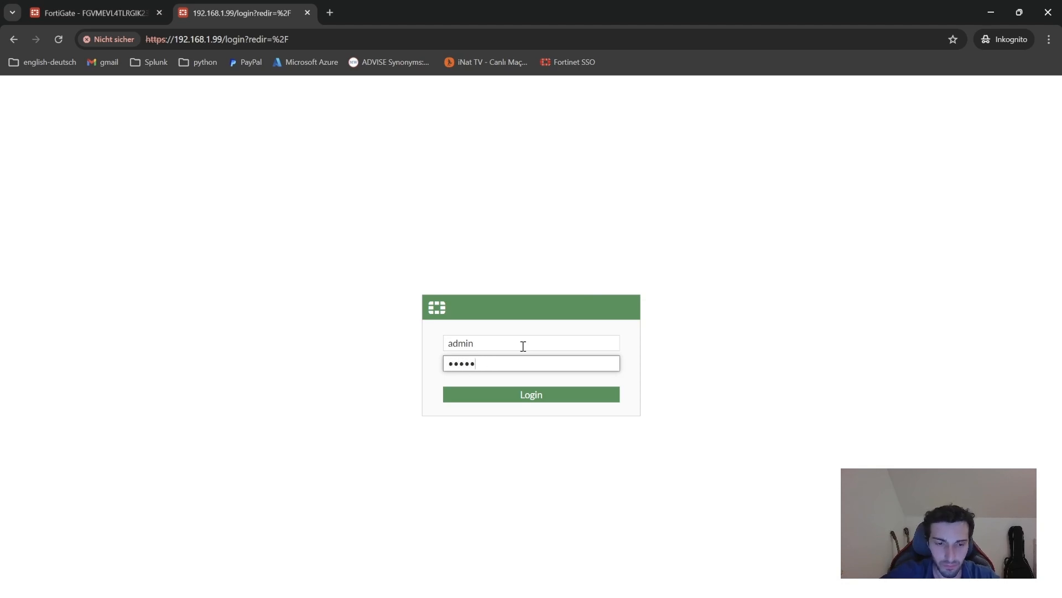
pyautogui.write('••••••')
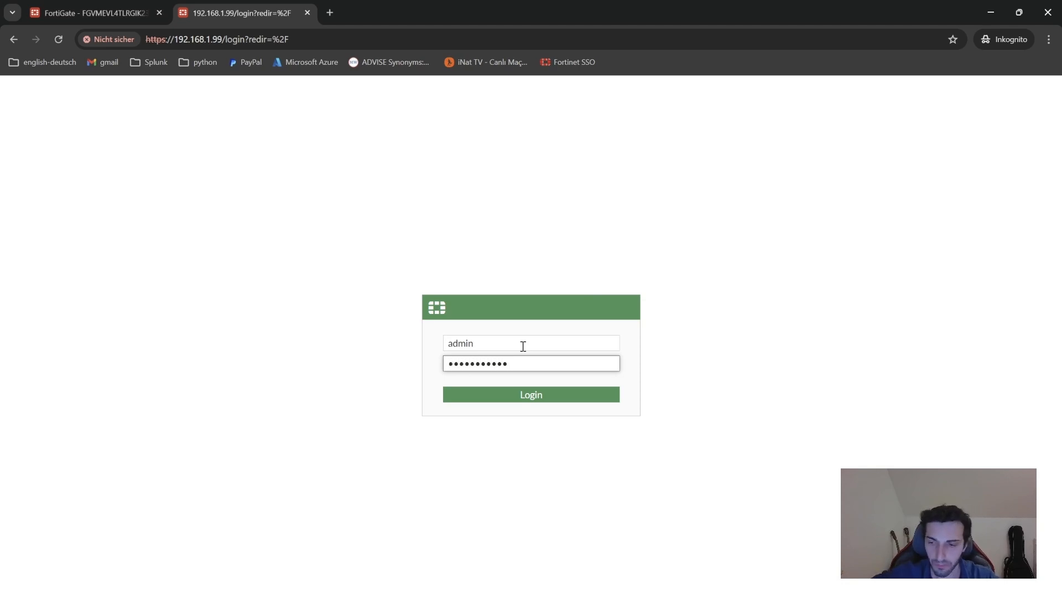
pyautogui.write('••••••')
pyautogui.press('Return')
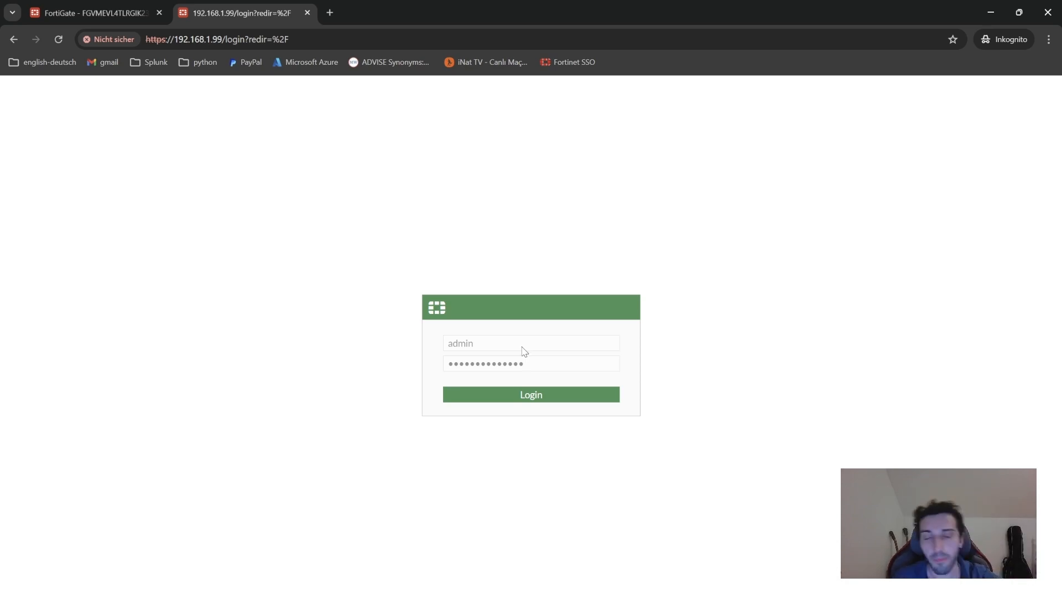
pyautogui.click(58, 39)
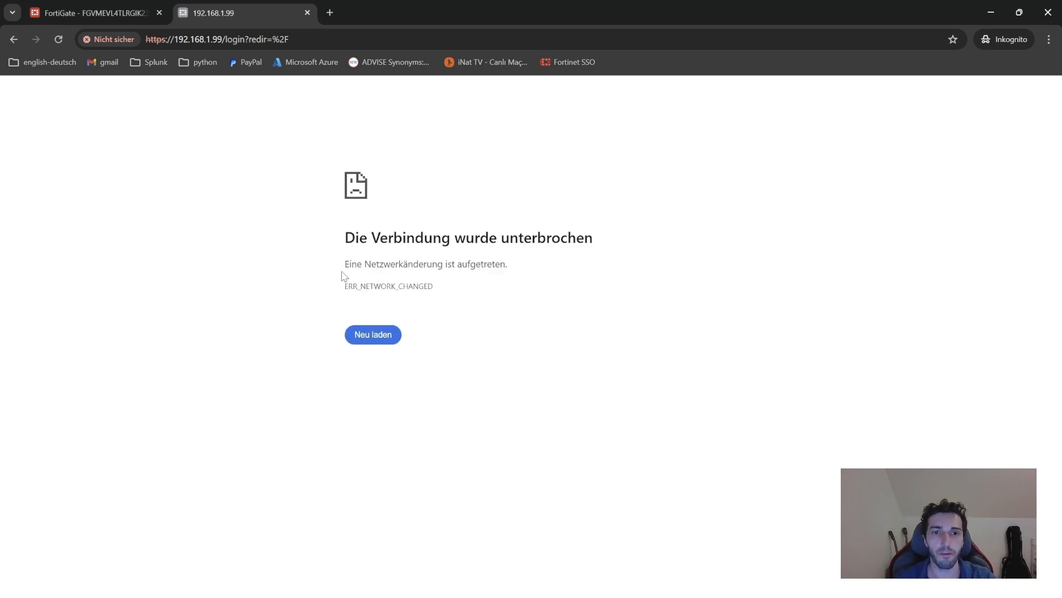
# Reload the page and log in to the FortiGate-40F as admin with the account password.
pyautogui.click(58, 39)
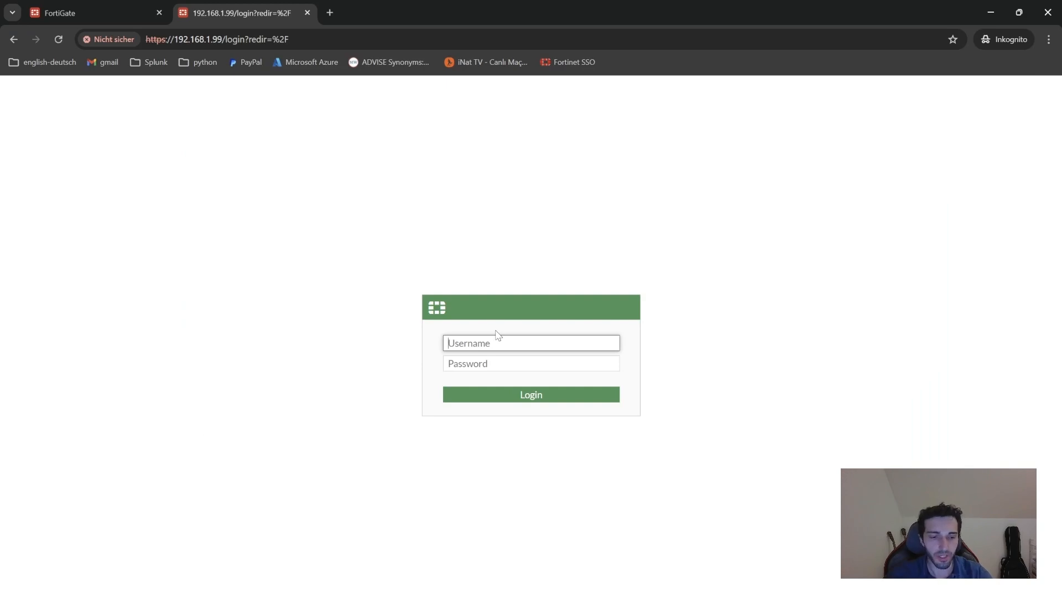
pyautogui.write('admin')
pyautogui.press('Tab')
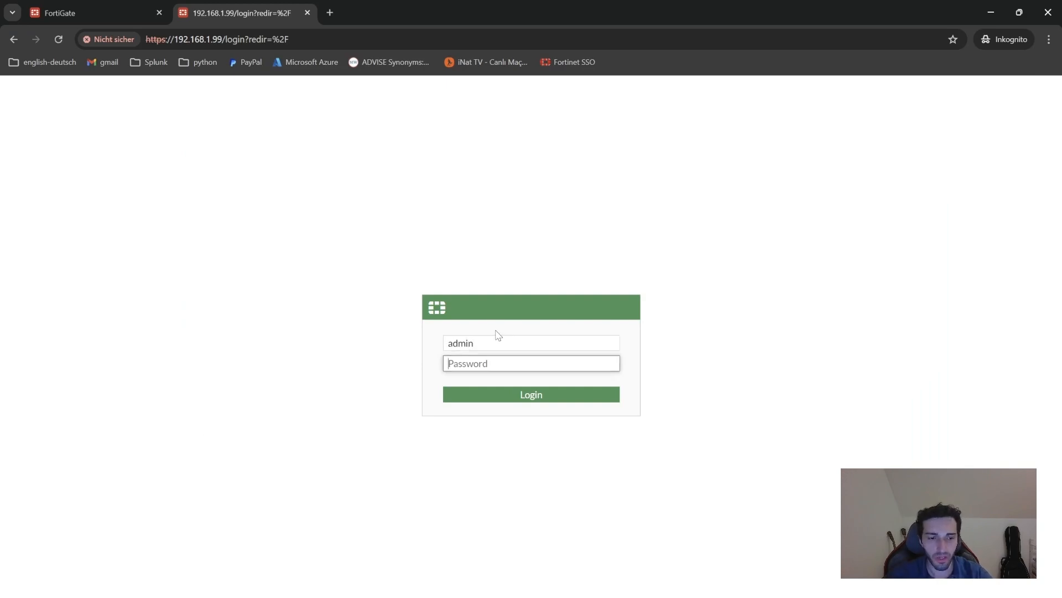
pyautogui.write('••')
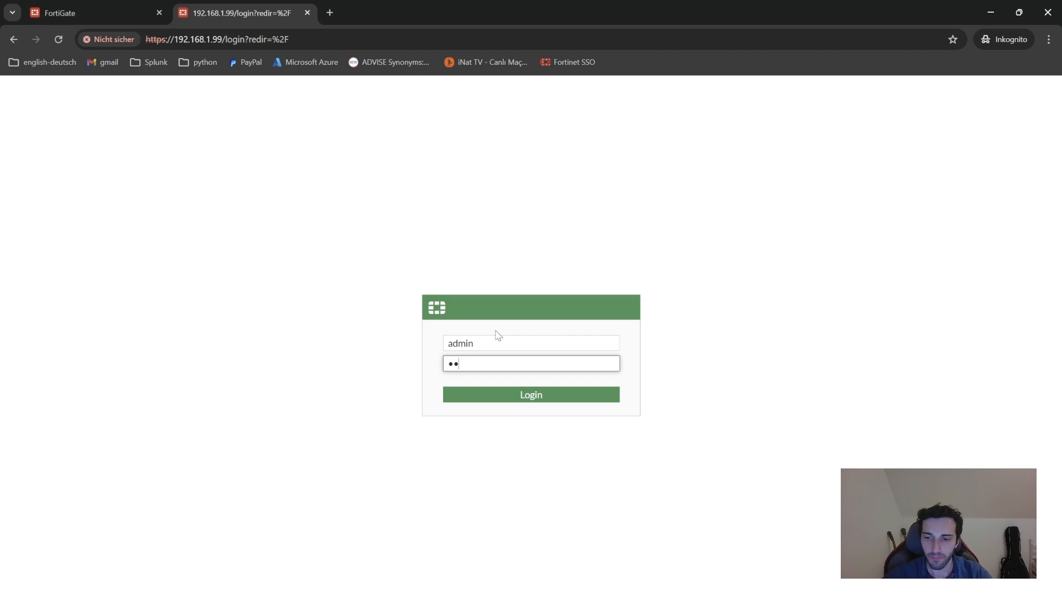
pyautogui.write('•••••••••')
pyautogui.press('Return')
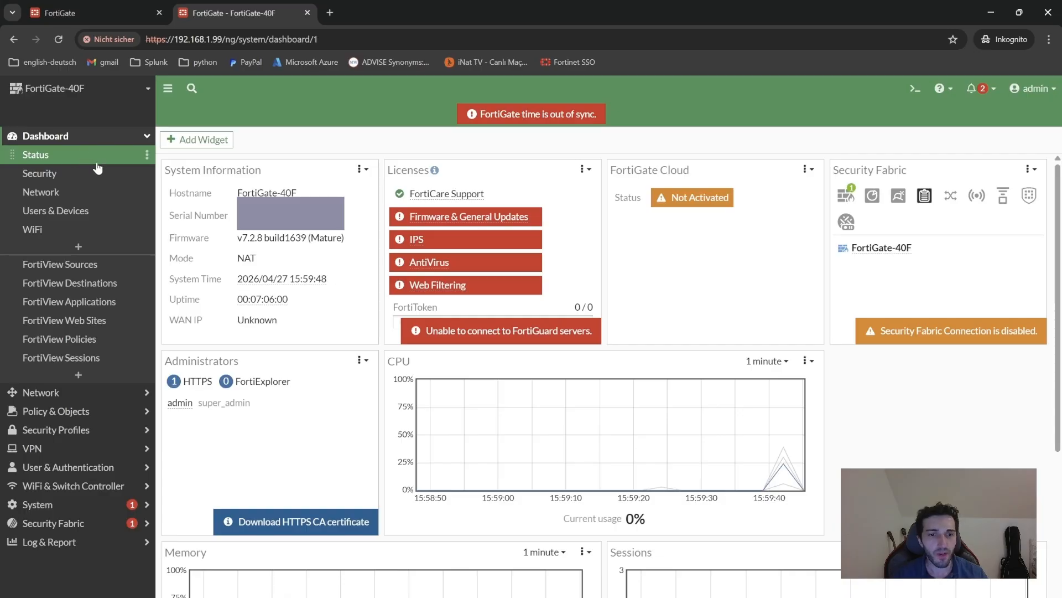
# View Network Interfaces, then show the Firewall Policy list with the lan→wan group expanded.
pyautogui.click(66, 393)
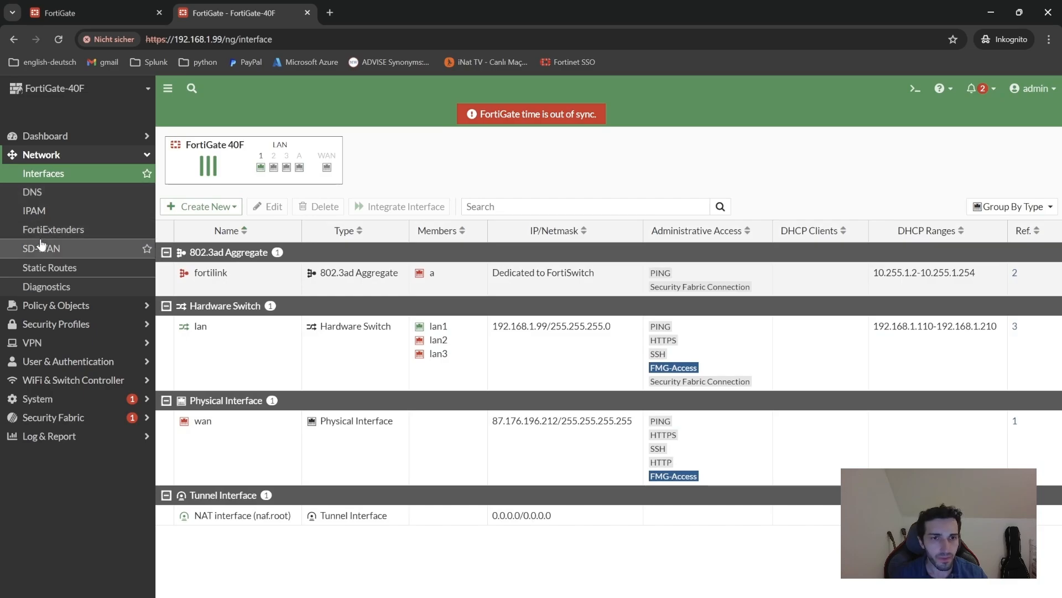
pyautogui.click(46, 306)
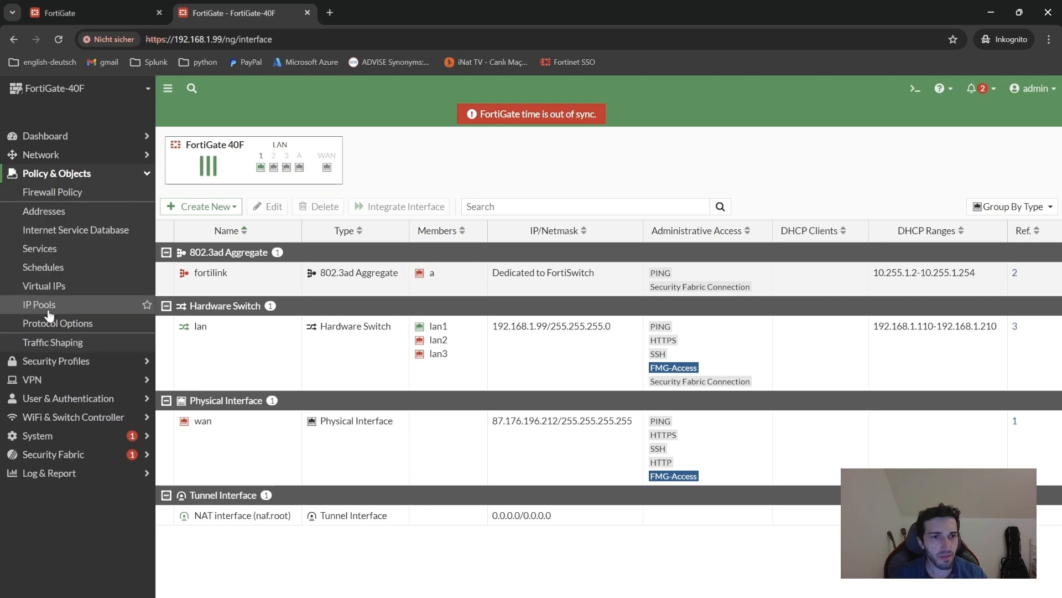
pyautogui.click(61, 195)
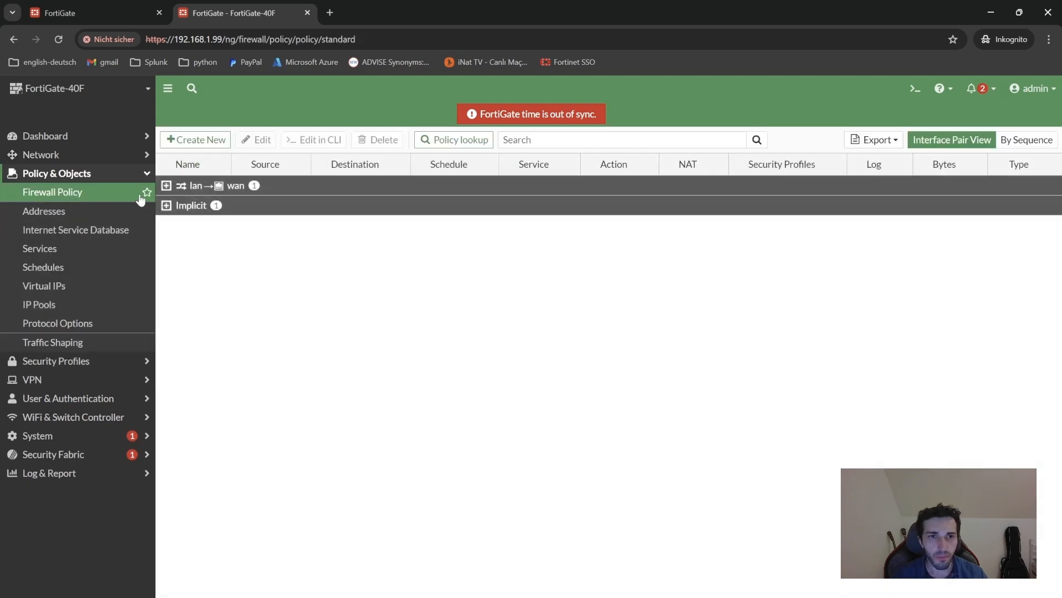
pyautogui.click(166, 186)
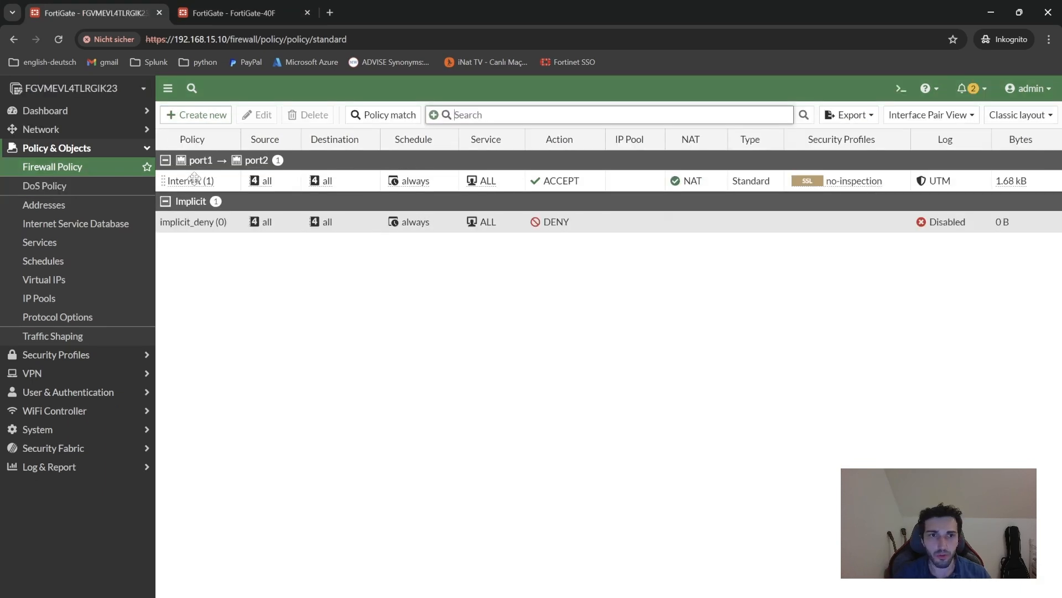
# On the FortiGate VM, delete the port1→port2 Internet policy and begin a new firewall policy.
pyautogui.click(166, 182)
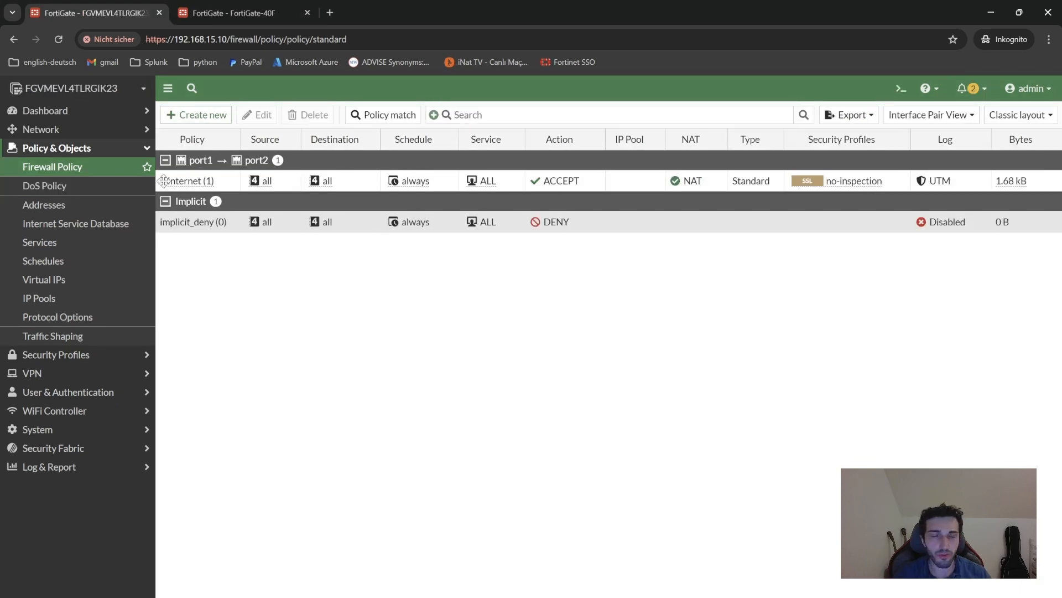
pyautogui.rightClick(164, 183)
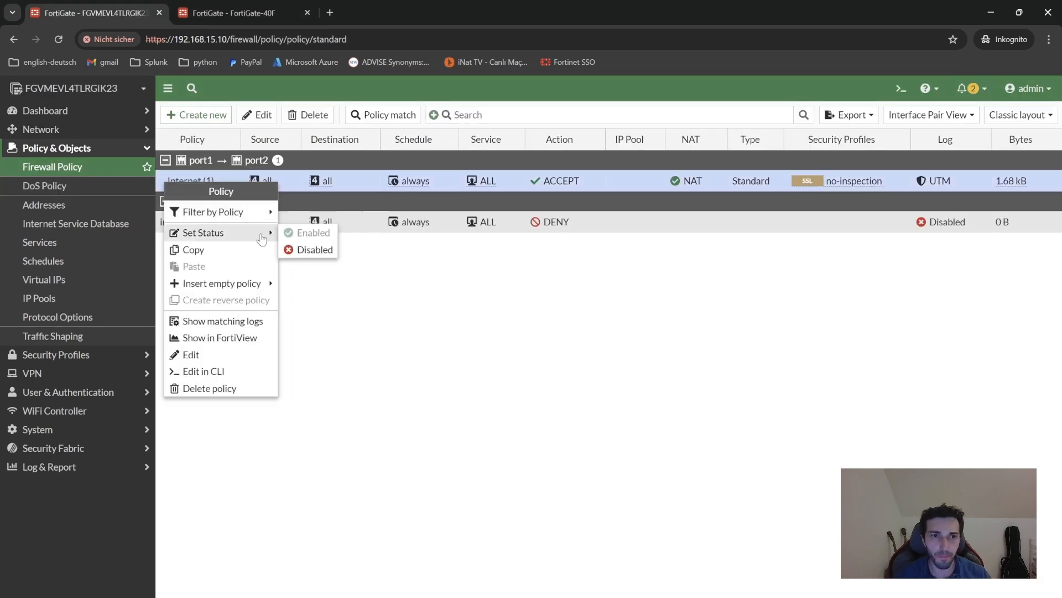
pyautogui.click(224, 389)
pyautogui.click(494, 386)
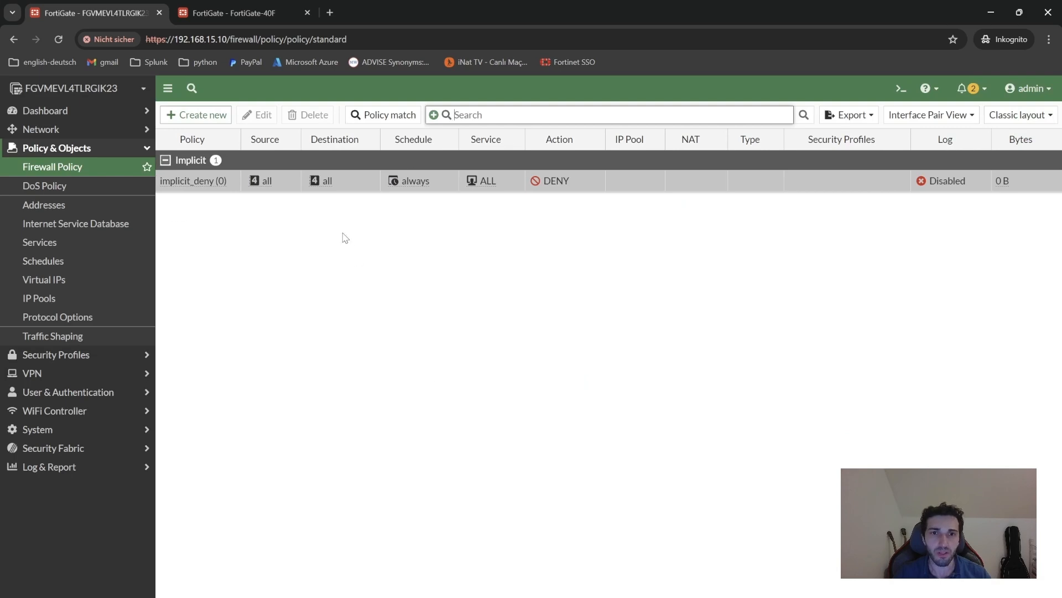
pyautogui.click(196, 126)
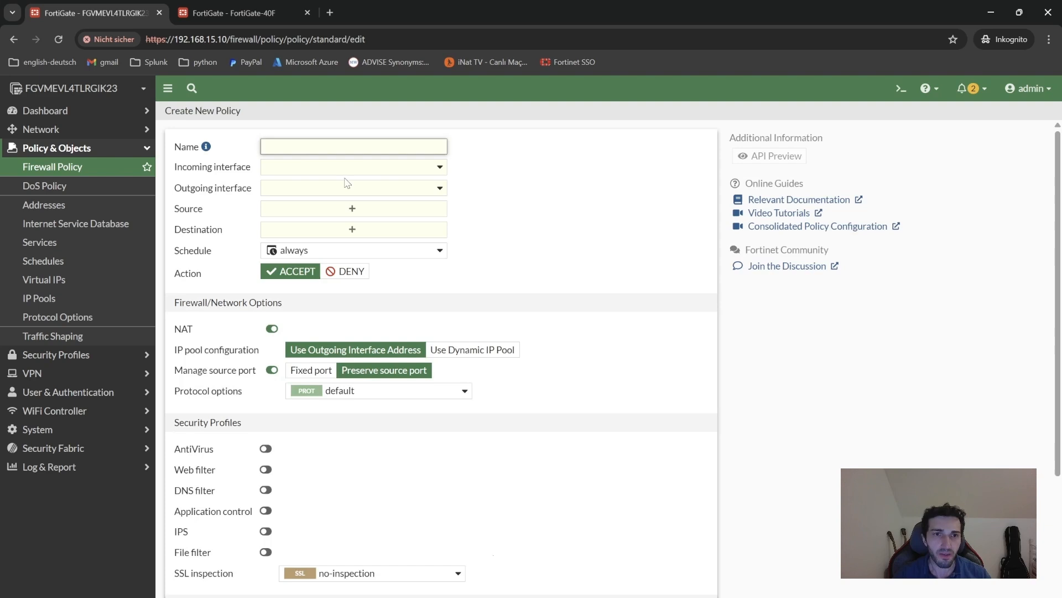
# Set incoming interface port1 and outgoing interface port2, and name the policy Internet_Access.
pyautogui.click(312, 168)
pyautogui.click(299, 245)
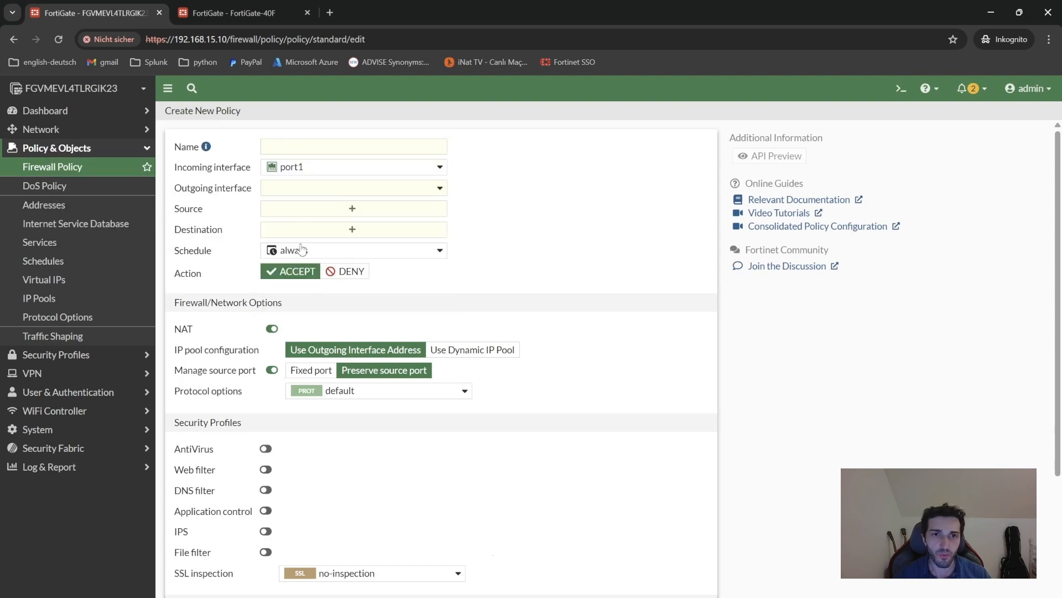
pyautogui.click(314, 189)
pyautogui.click(303, 281)
pyautogui.click(308, 152)
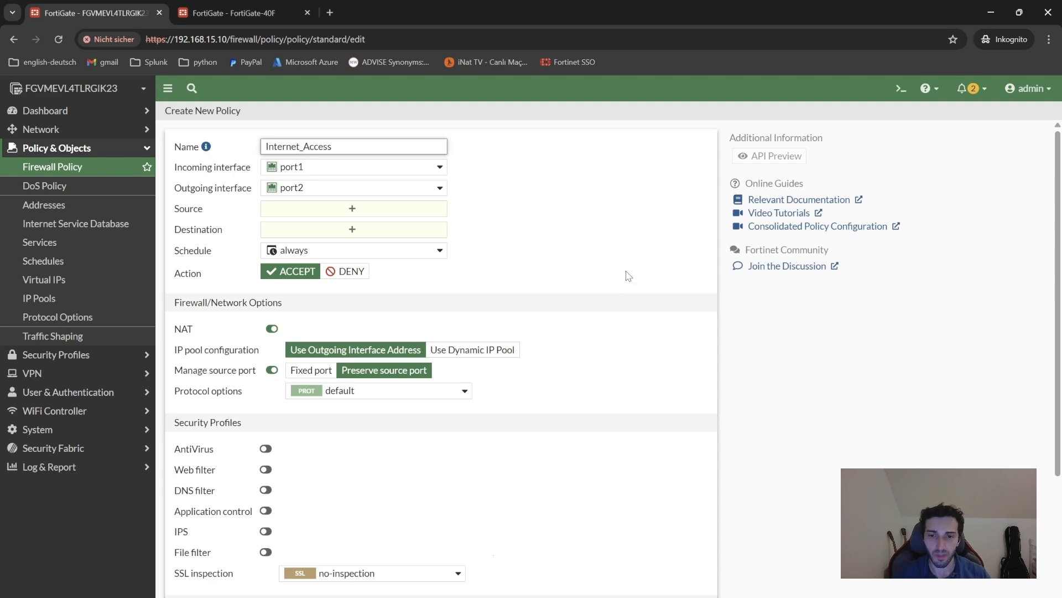
# Ping 8.8.8.8 from PC1 in Solar-PuTTY, seeing five timeouts, then return to the policy form.
pyautogui.hotkey('alt', 'Tab')
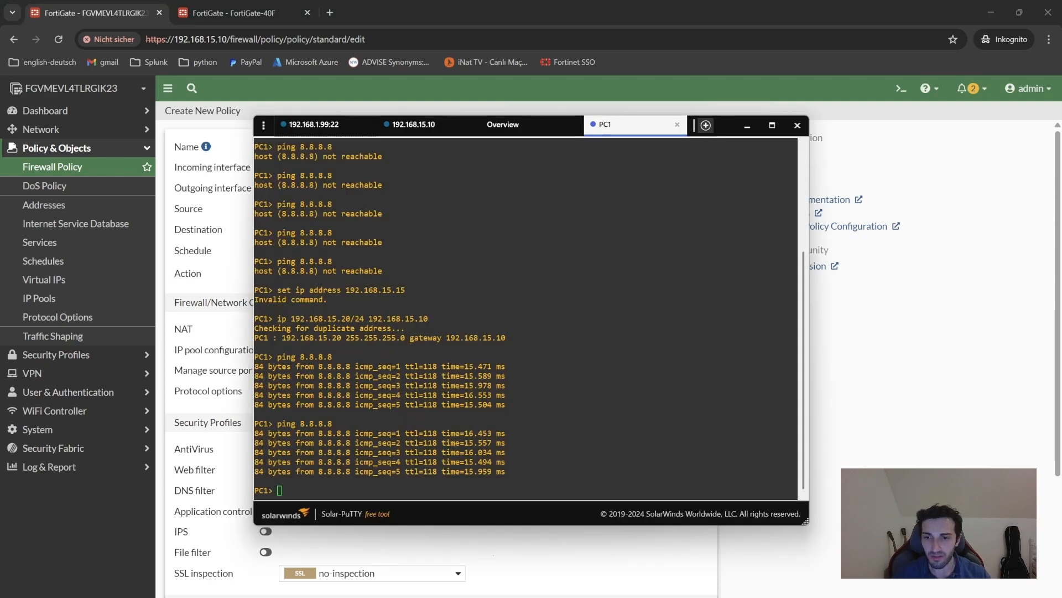
pyautogui.write('ping')
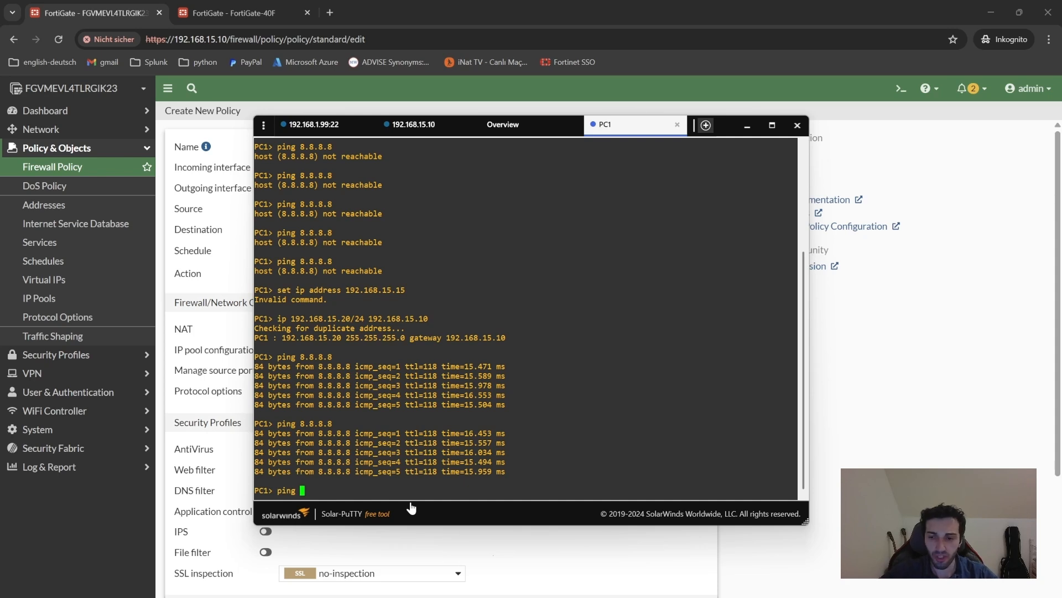
pyautogui.write(' 8.8.8.8')
pyautogui.press('Return')
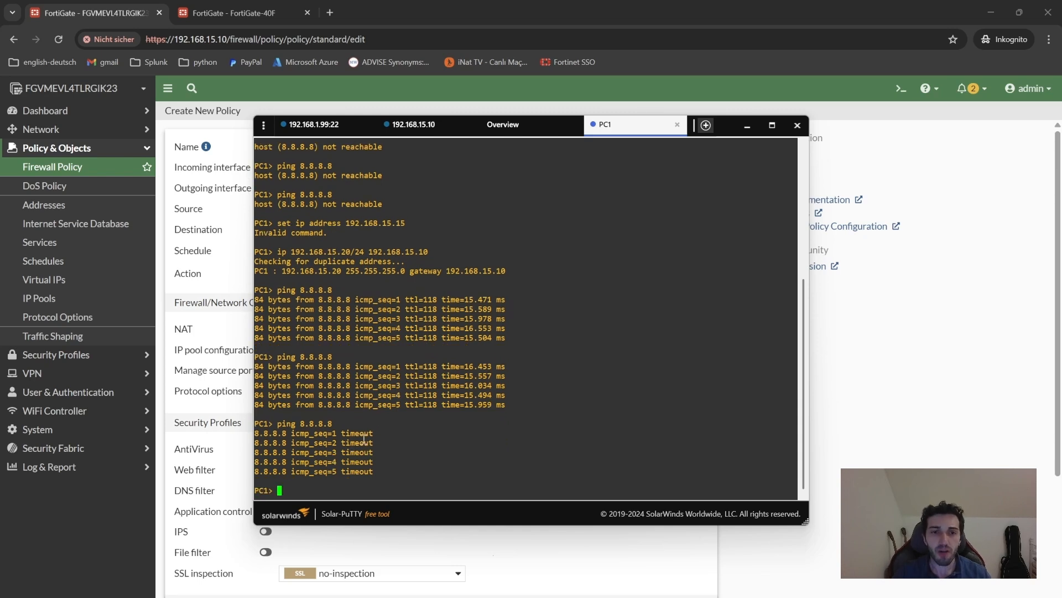
pyautogui.click(954, 435)
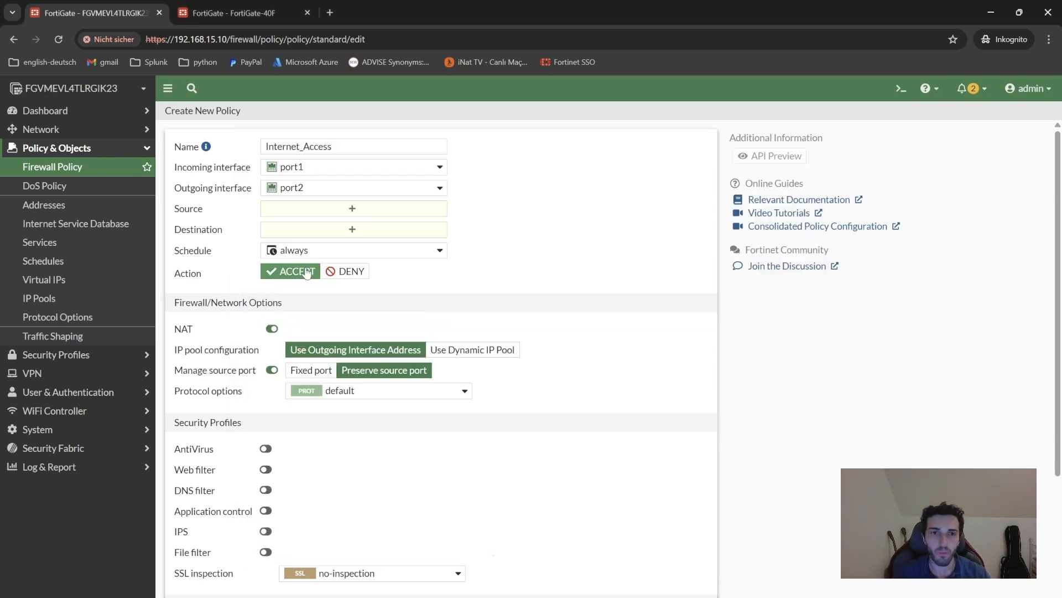
# Set the policy's Source to all, Destination to all and Service to ALL.
pyautogui.click(318, 214)
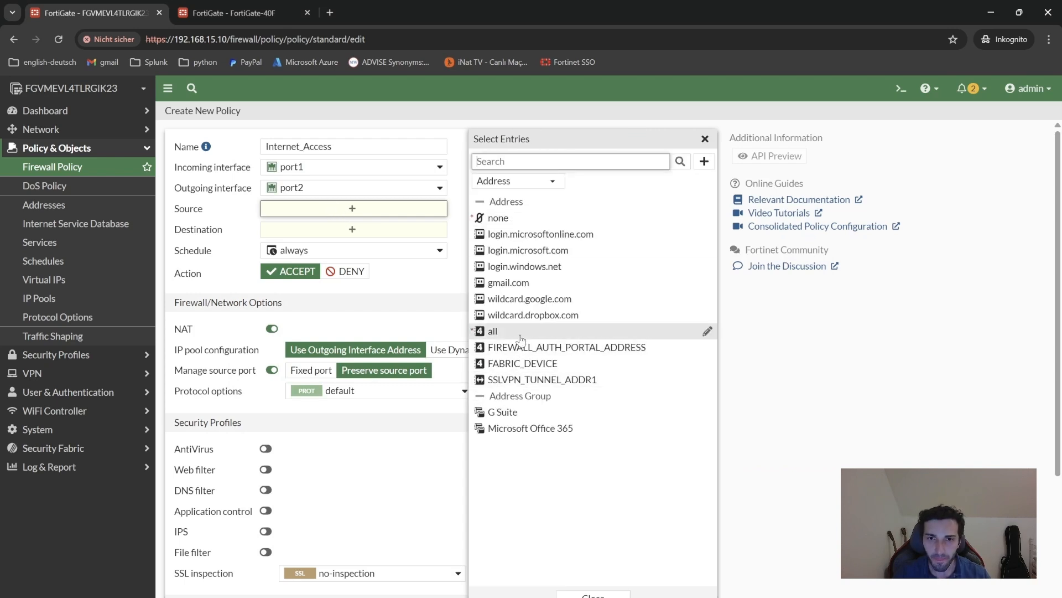
pyautogui.click(492, 331)
pyautogui.click(348, 247)
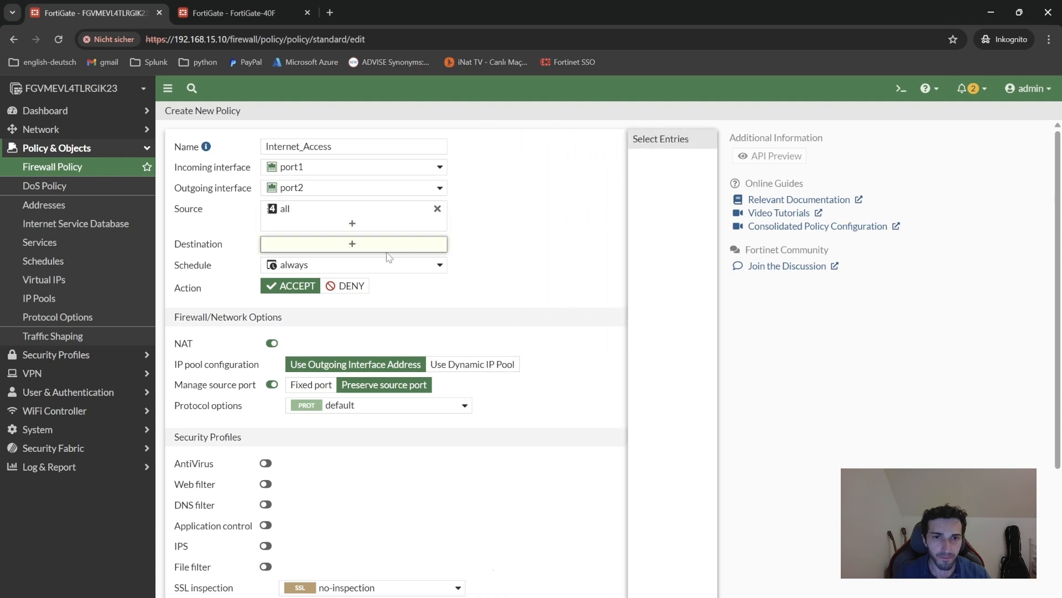
pyautogui.click(510, 328)
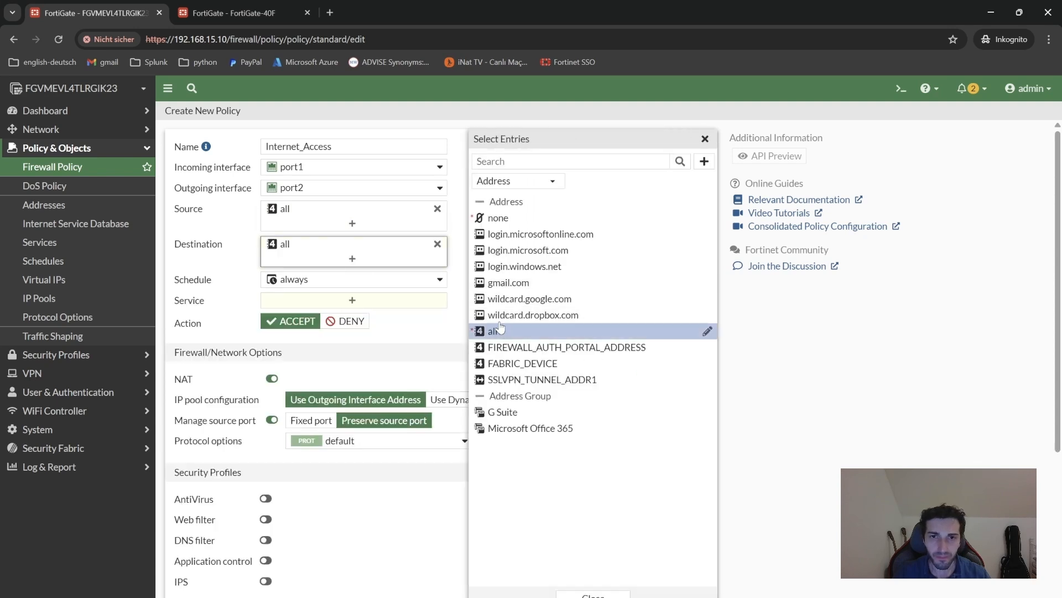
pyautogui.click(344, 304)
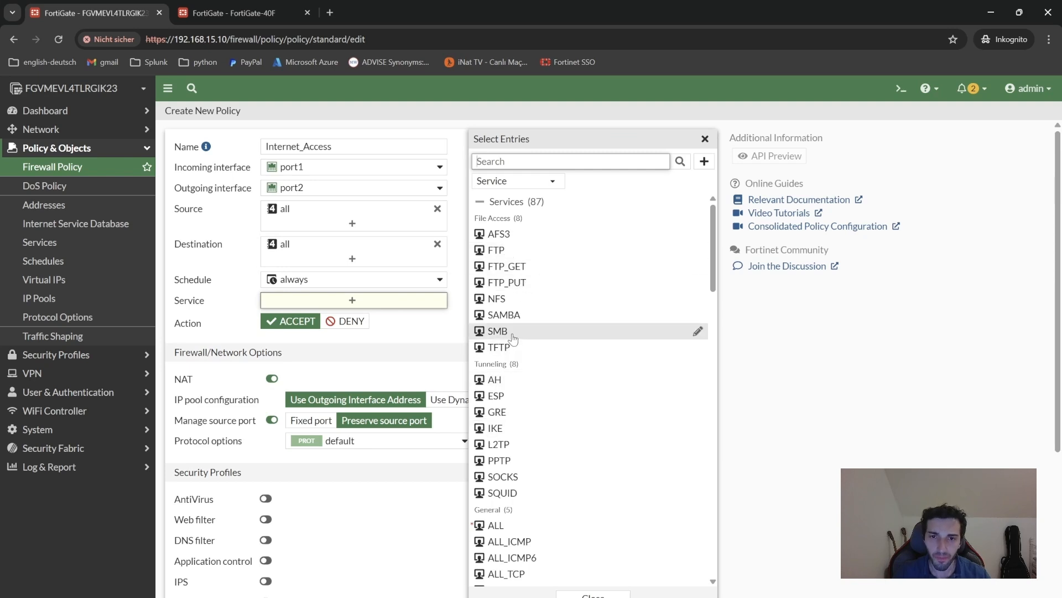
pyautogui.click(497, 524)
pyautogui.click(418, 369)
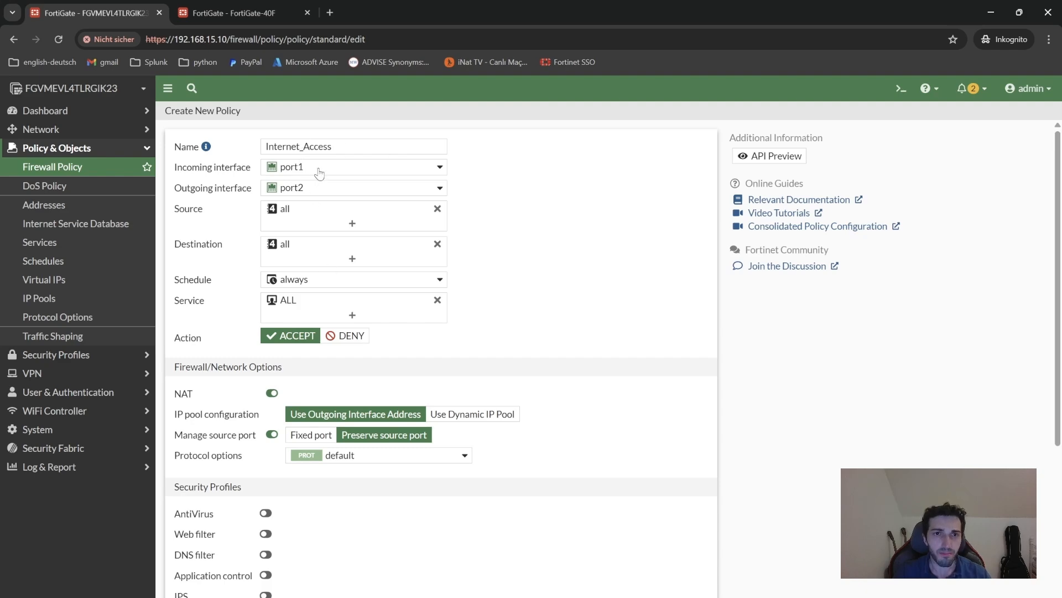
pyautogui.click(742, 597)
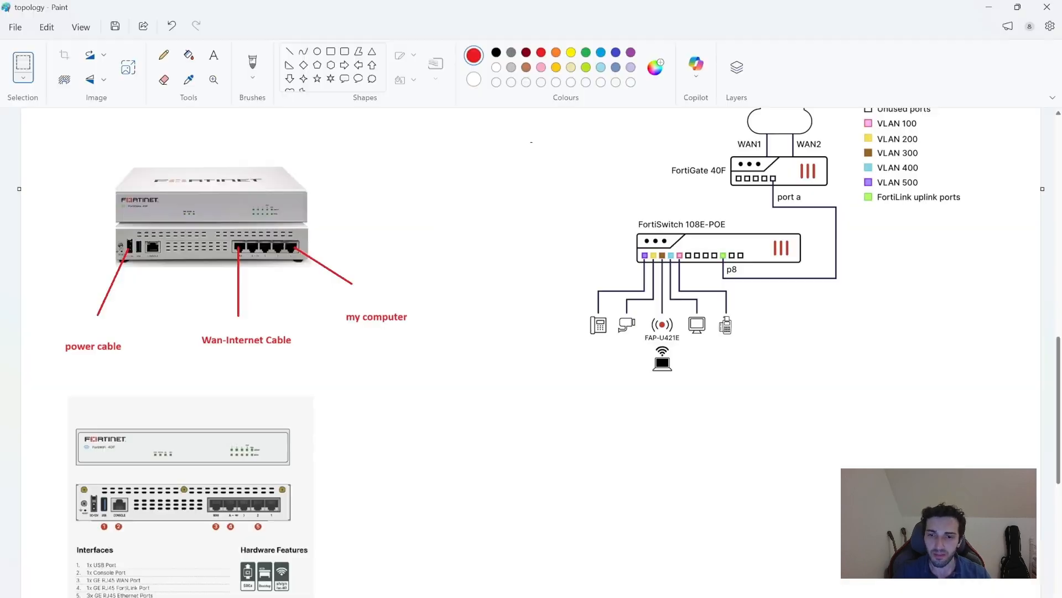
pyautogui.scroll(10, 1038, 479)
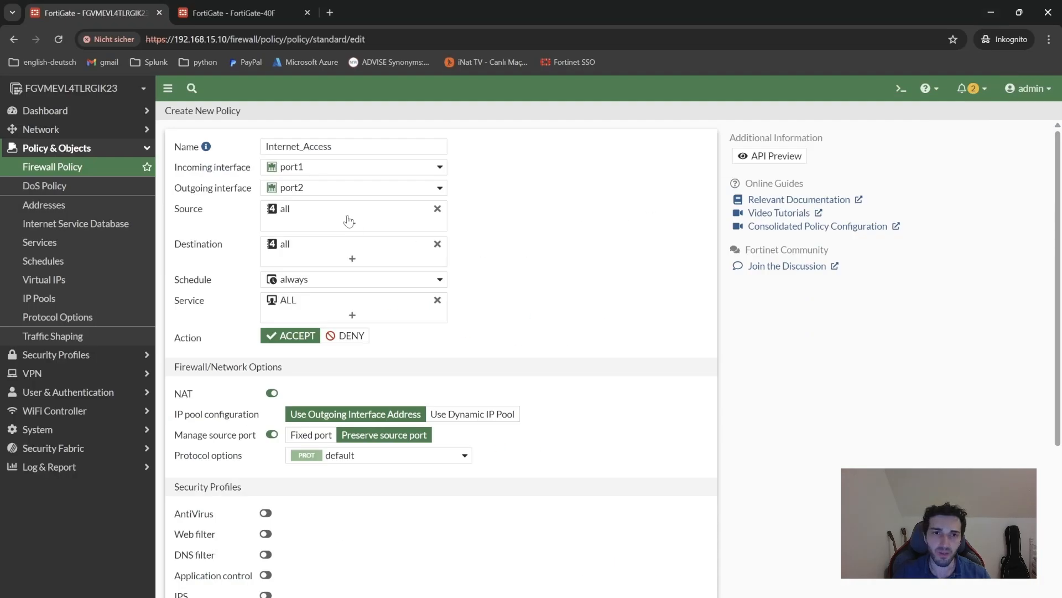
pyautogui.moveTo(307, 190)
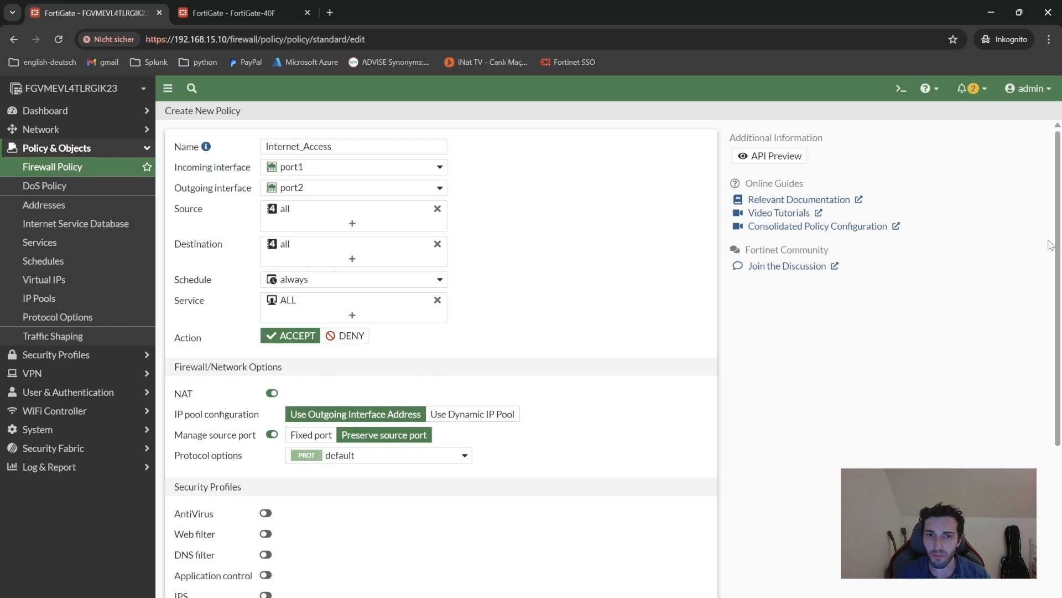
pyautogui.moveTo(1051, 242); pyautogui.dragTo(1061, 363)
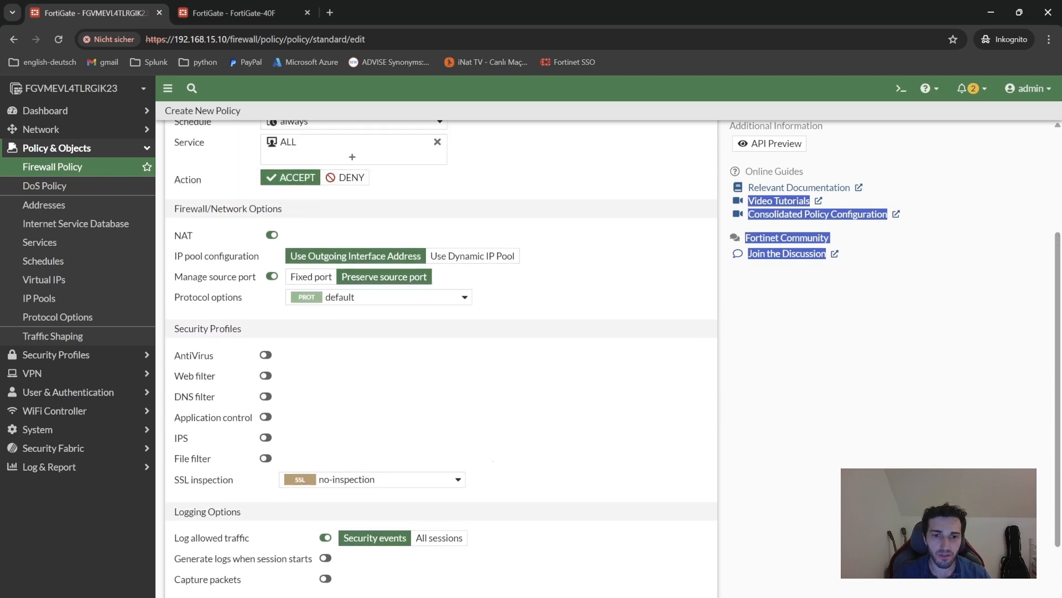
# Save the Internet_Access policy and rerun ping 8.8.8.8 from PC1, which now gets replies.
pyautogui.click(556, 597)
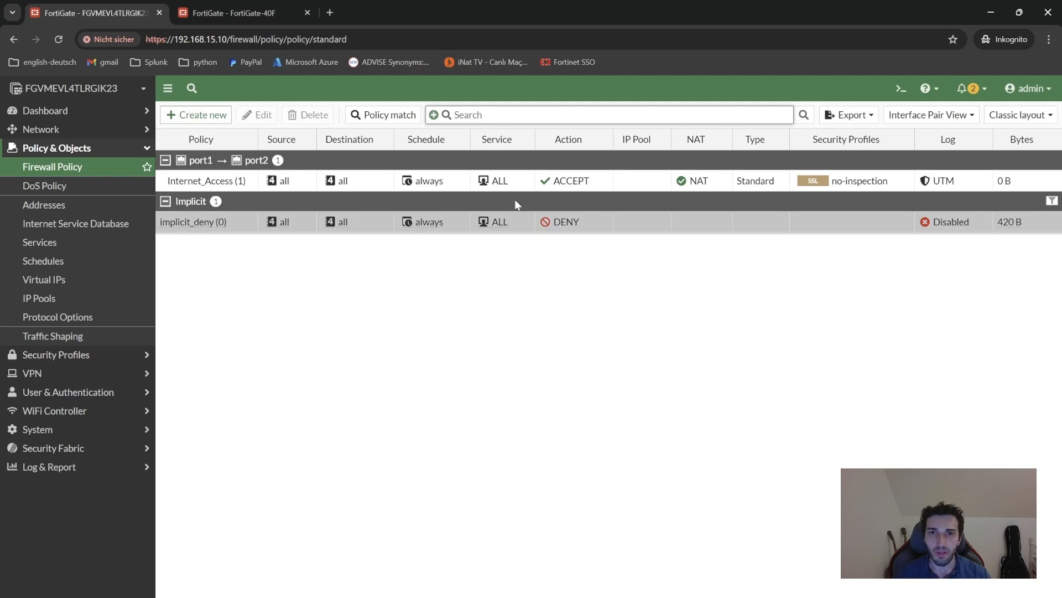
pyautogui.click(774, 596)
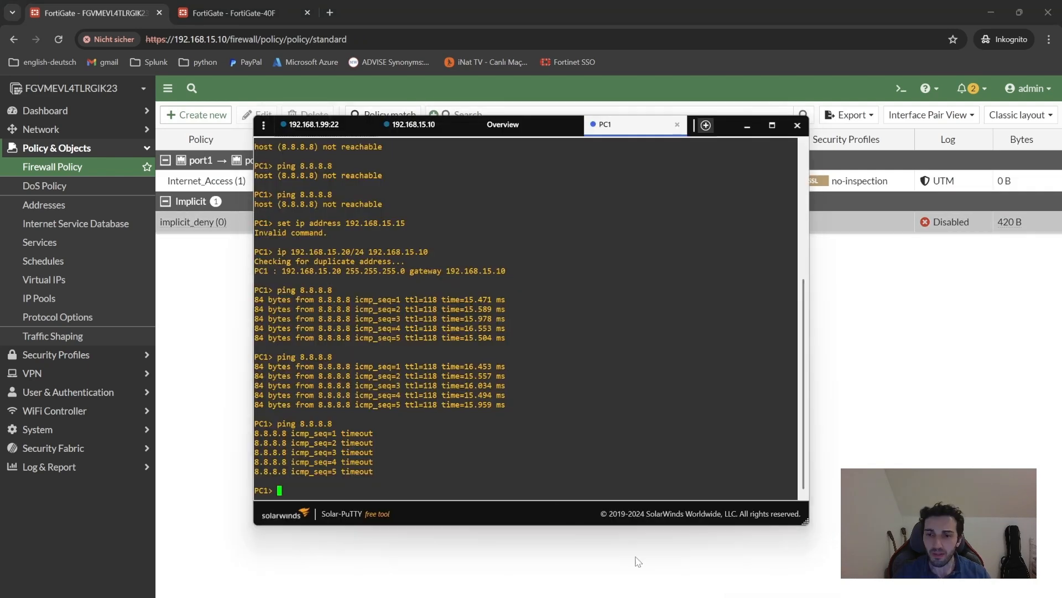
pyautogui.press('Up')
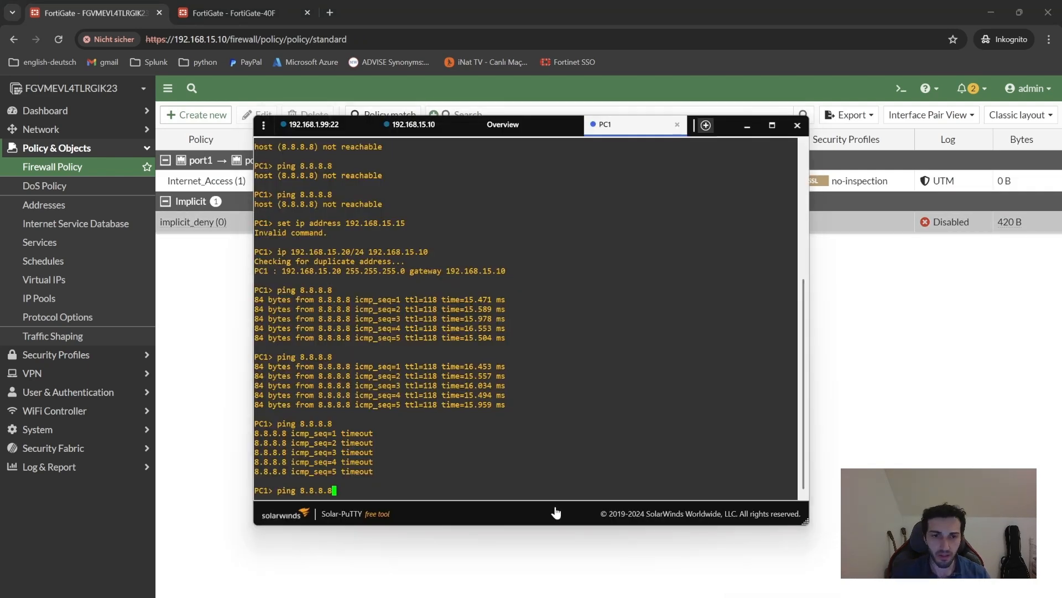
pyautogui.press('Return')
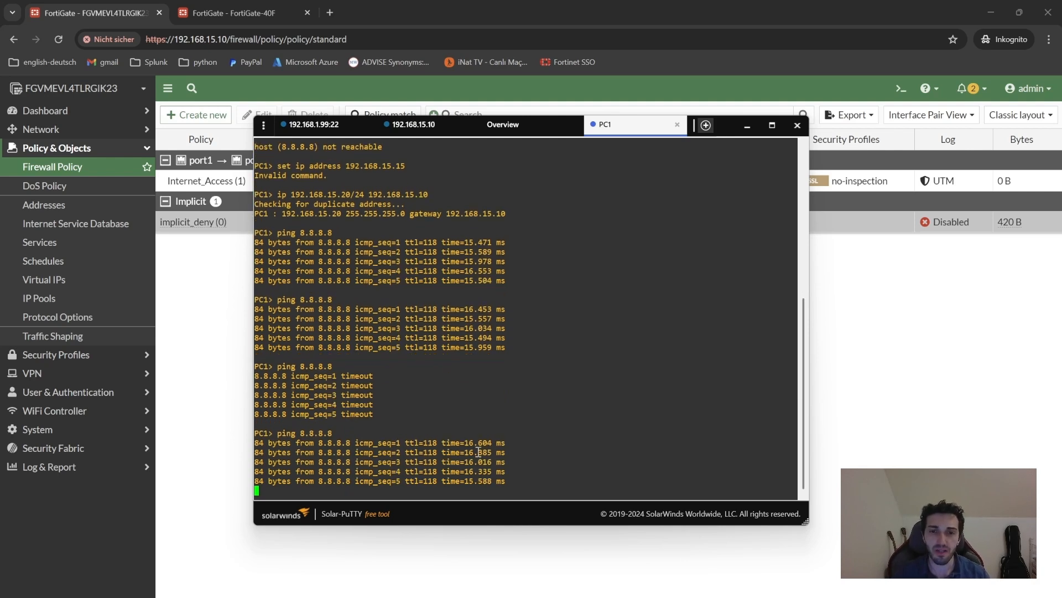
pyautogui.click(958, 371)
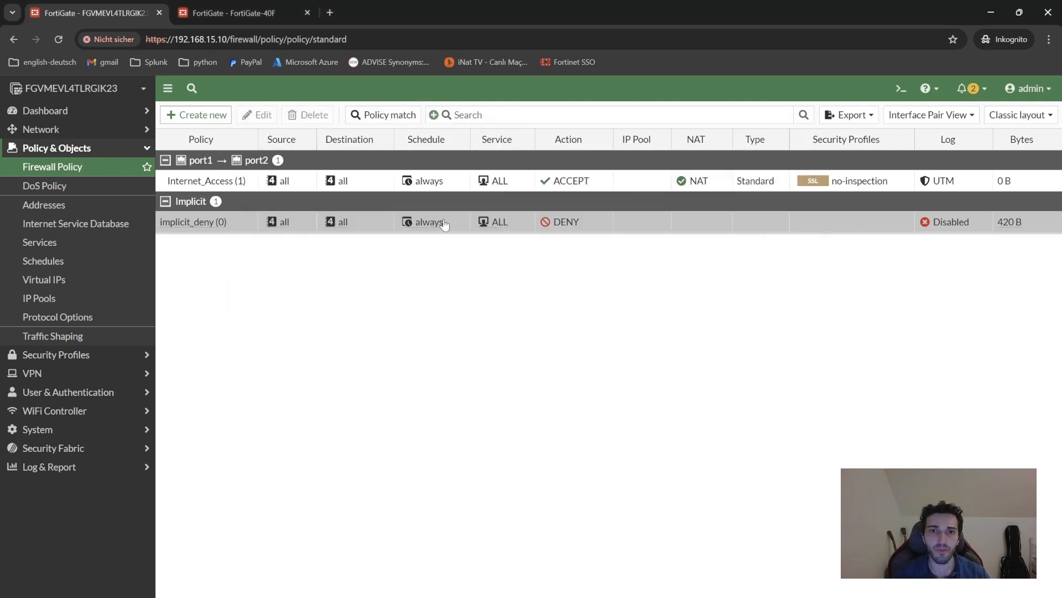
# Scroll through the topology diagrams in Paint, then bring back PC1's console showing successful ping replies.
pyautogui.moveTo(670, 597)
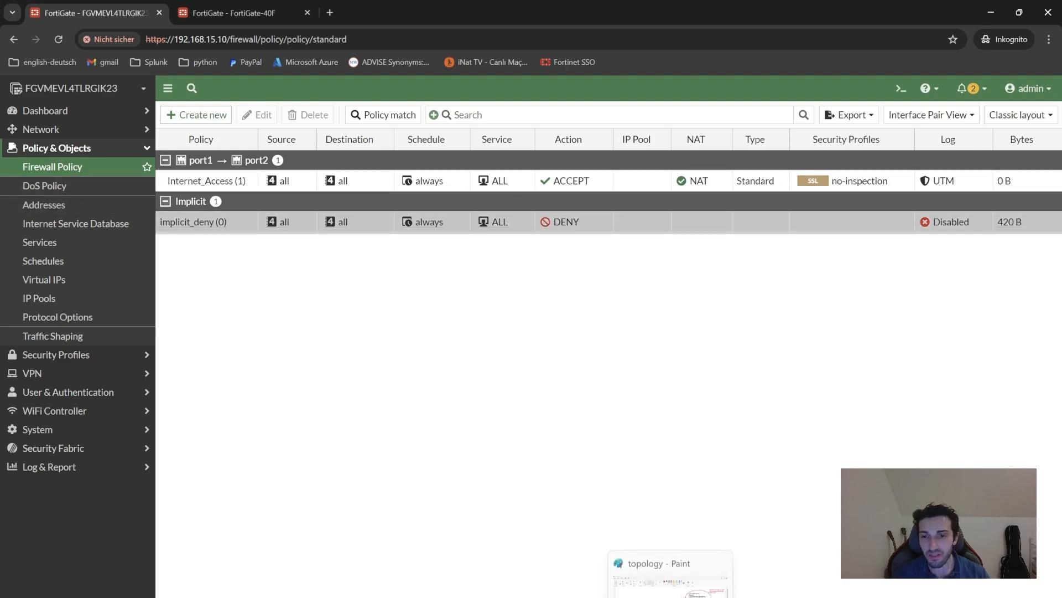
pyautogui.click(670, 565)
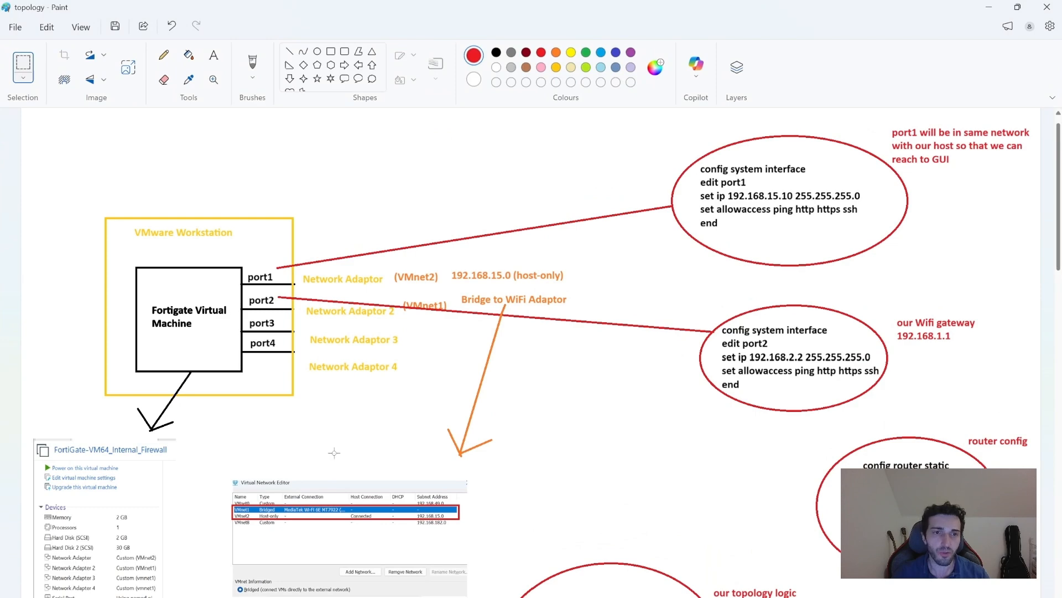
pyautogui.moveTo(1060, 250)
pyautogui.mouseDown()
pyautogui.moveTo(1059, 459)
pyautogui.moveTo(1046, 283)
pyautogui.moveTo(1060, 387)
pyautogui.moveTo(1060, 161)
pyautogui.moveTo(1060, 212)
pyautogui.mouseUp()
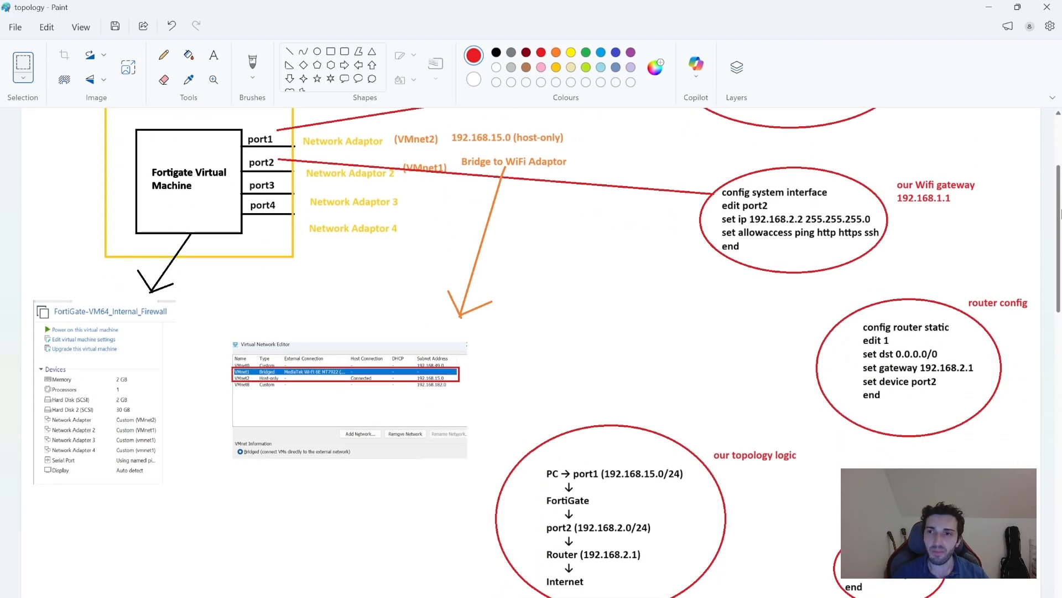
pyautogui.moveTo(1060, 211); pyautogui.dragTo(1058, 381)
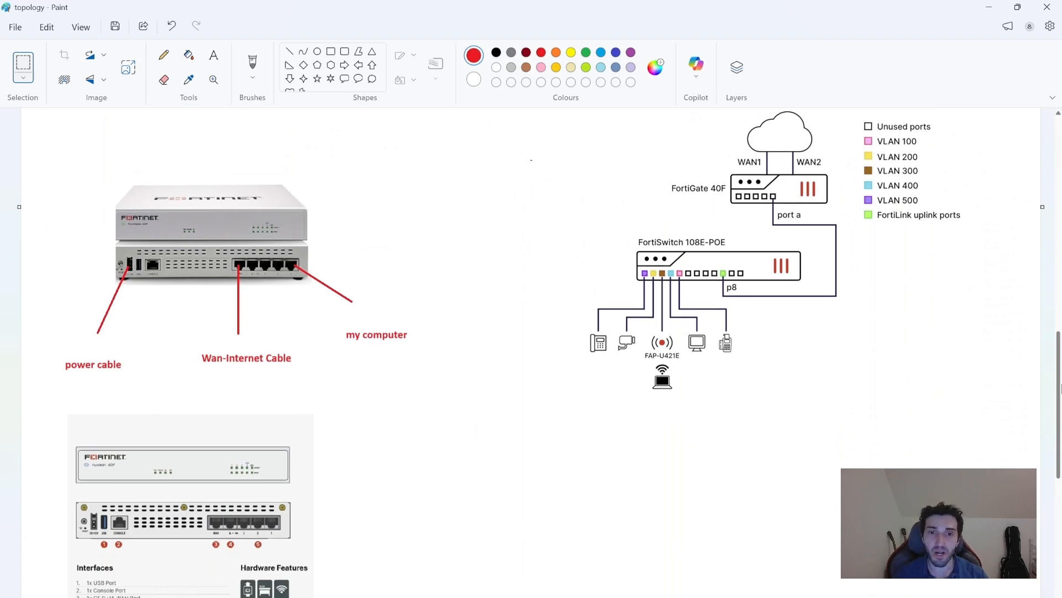
pyautogui.moveTo(1060, 387); pyautogui.dragTo(1060, 396)
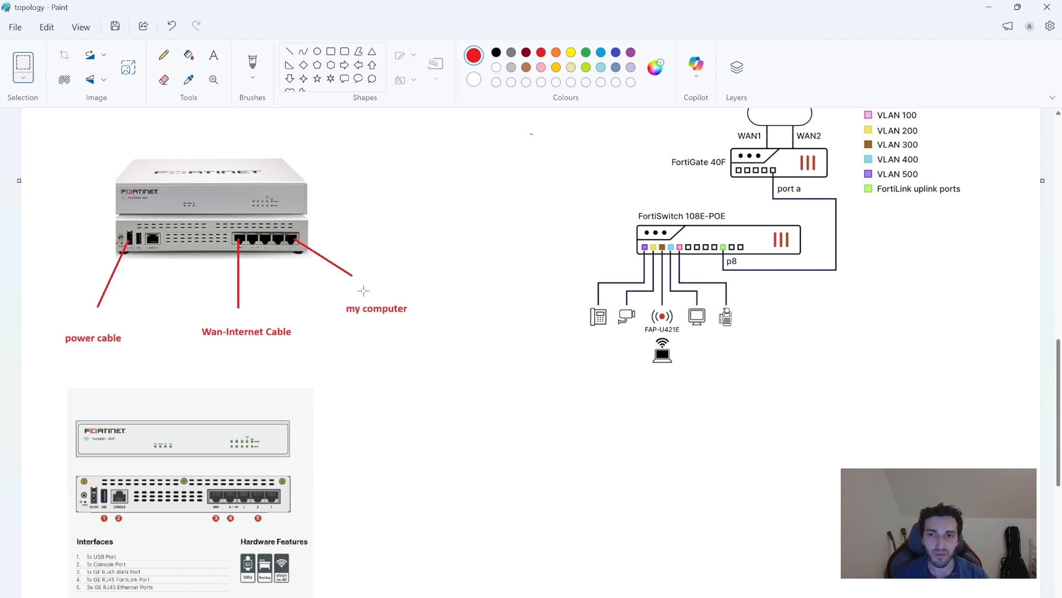
pyautogui.moveTo(1058, 381); pyautogui.dragTo(1036, 173)
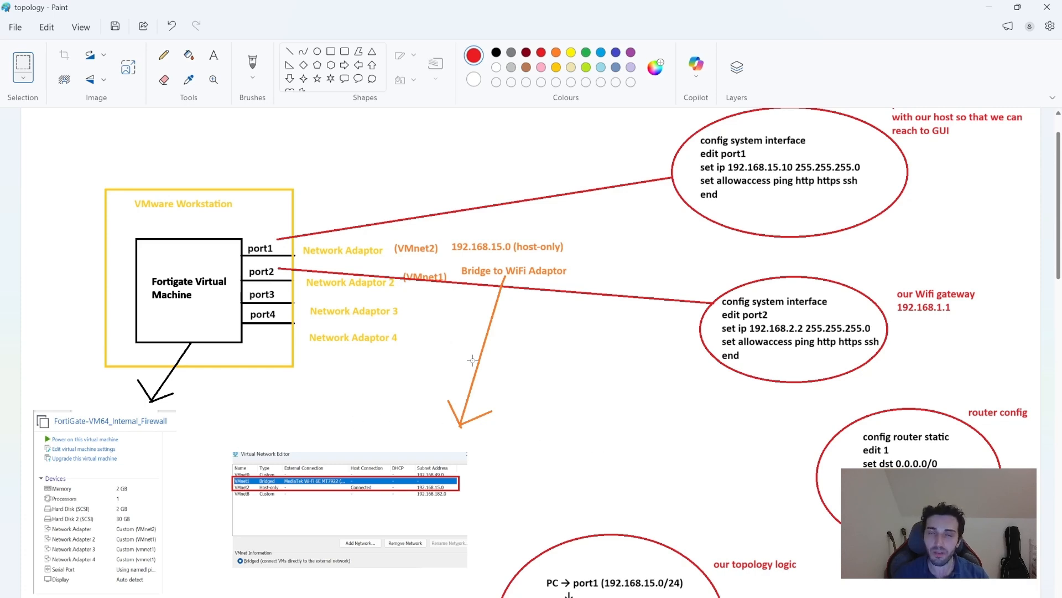
pyautogui.moveTo(725, 597)
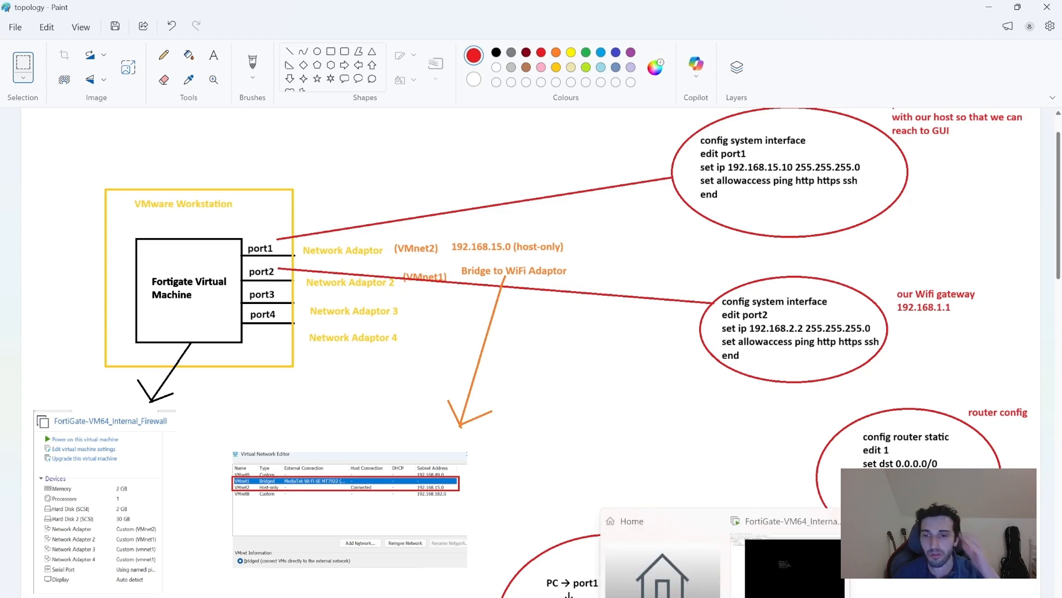
pyautogui.click(780, 597)
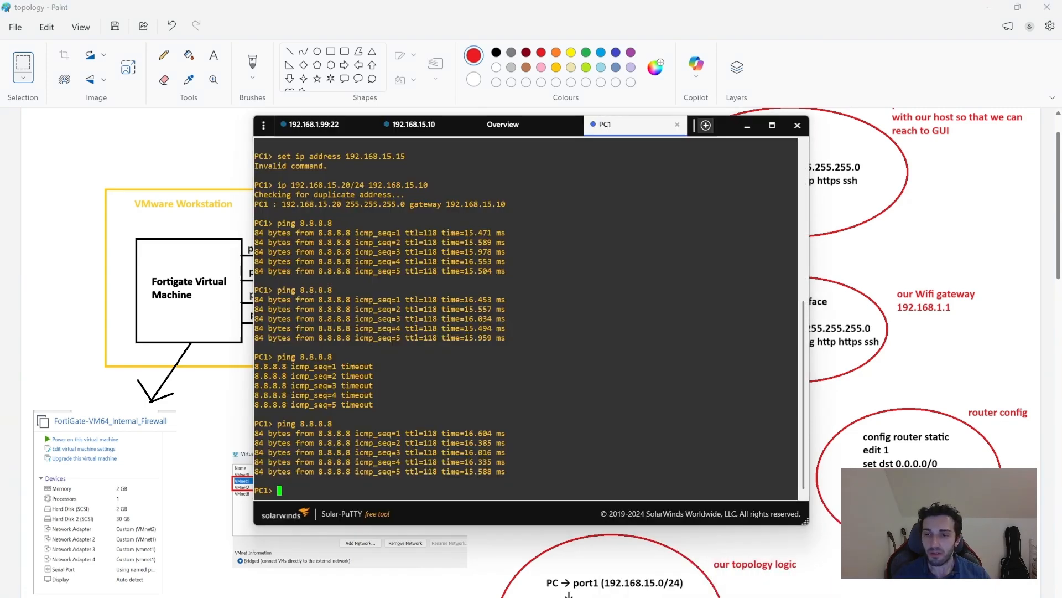
# Show the GNS3 lab with the PC1 console moved aside so its ping output stays visible.
pyautogui.click(698, 597)
pyautogui.click(779, 597)
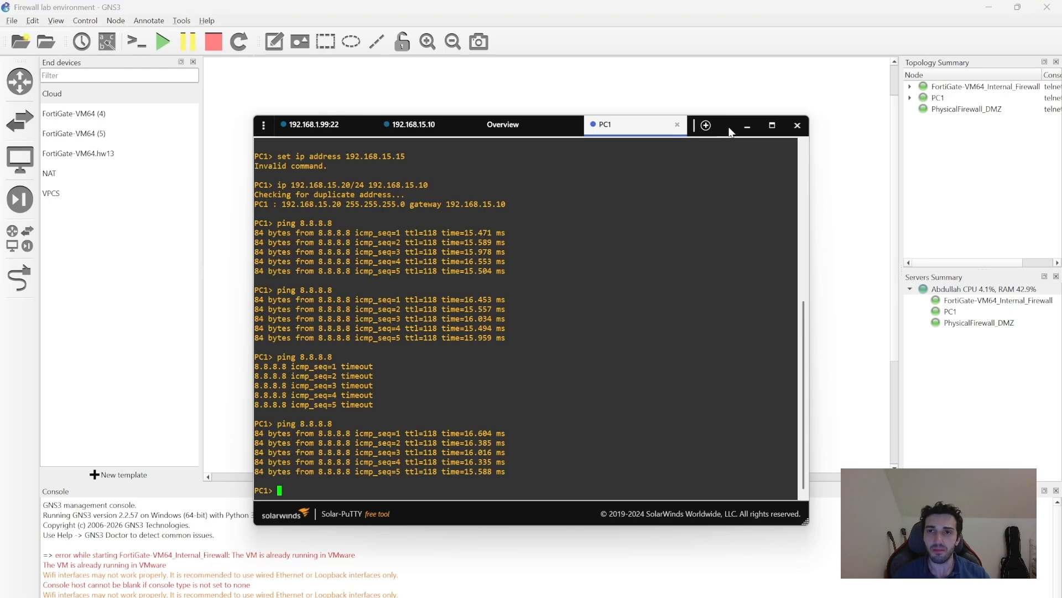
pyautogui.moveTo(729, 131); pyautogui.dragTo(1061, 251)
pyautogui.moveTo(603, 323); pyautogui.dragTo(637, 419)
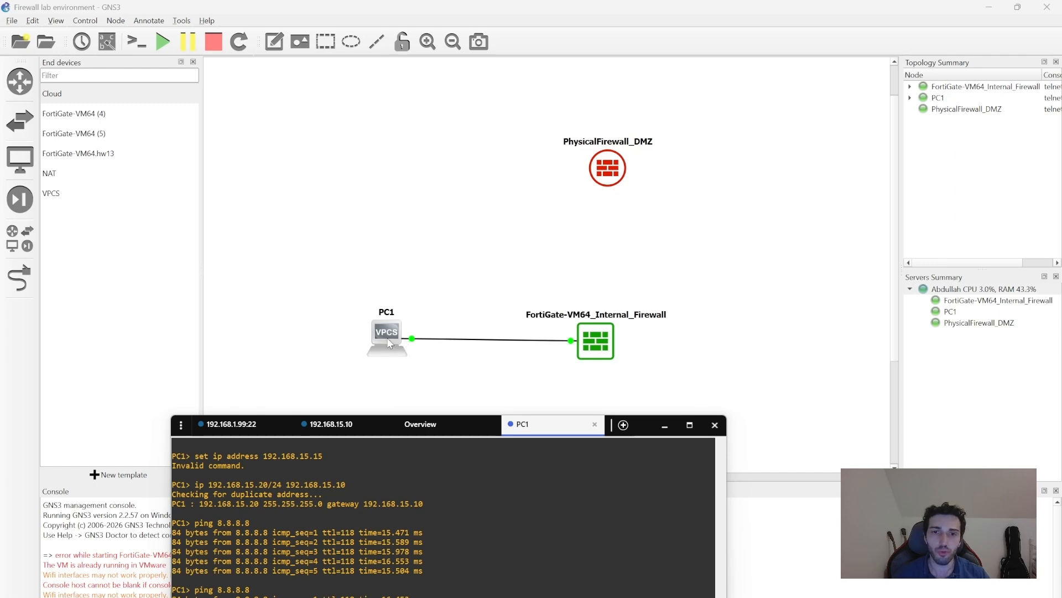
pyautogui.moveTo(592, 344); pyautogui.dragTo(598, 340)
pyautogui.hotkey('alt', 'Tab')
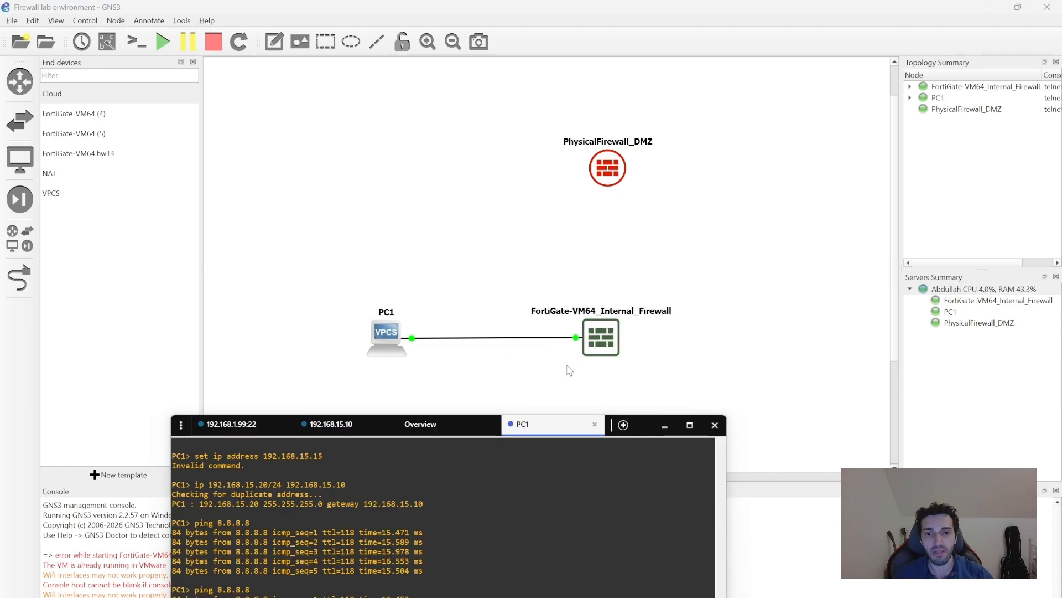
pyautogui.moveTo(634, 426); pyautogui.dragTo(642, 252)
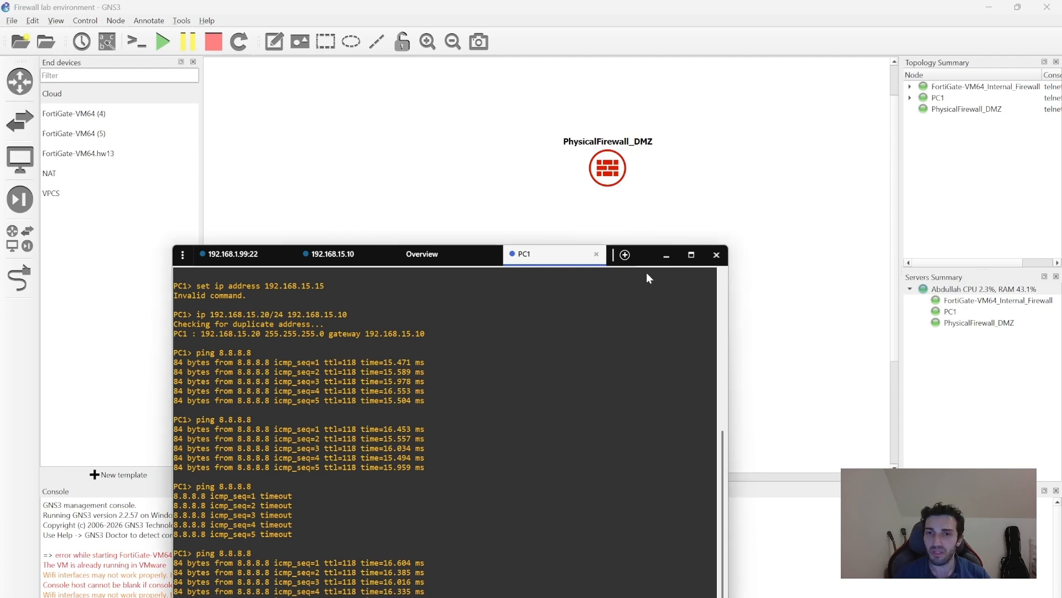
pyautogui.moveTo(646, 252); pyautogui.dragTo(643, 437)
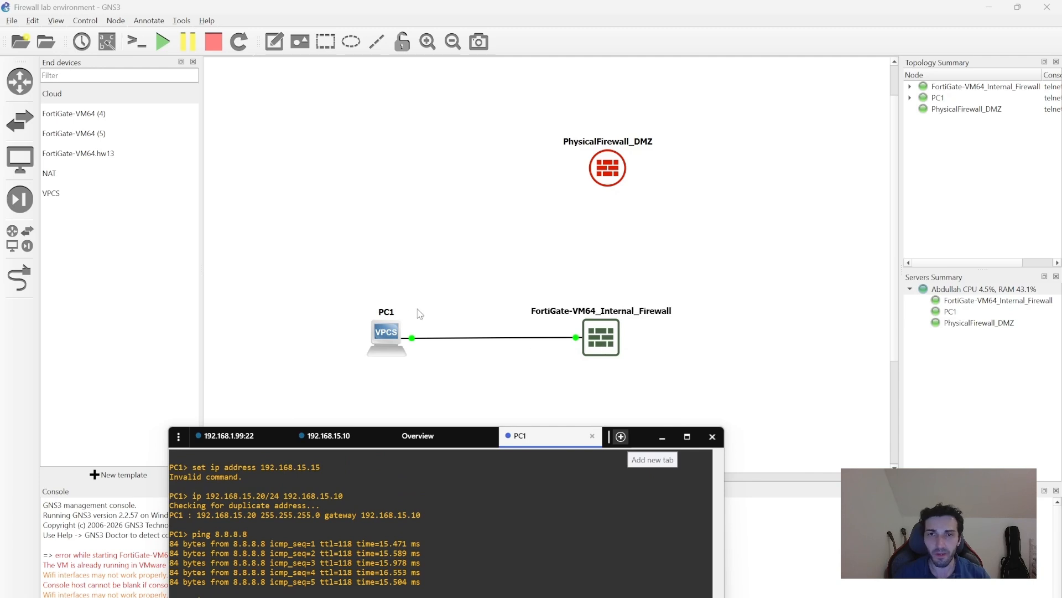
# Nudge the PC1, FortiGate and PhysicalFirewall_DMZ nodes to tidy the topology layout.
pyautogui.moveTo(386, 330); pyautogui.dragTo(383, 333)
pyautogui.moveTo(589, 328); pyautogui.dragTo(618, 352)
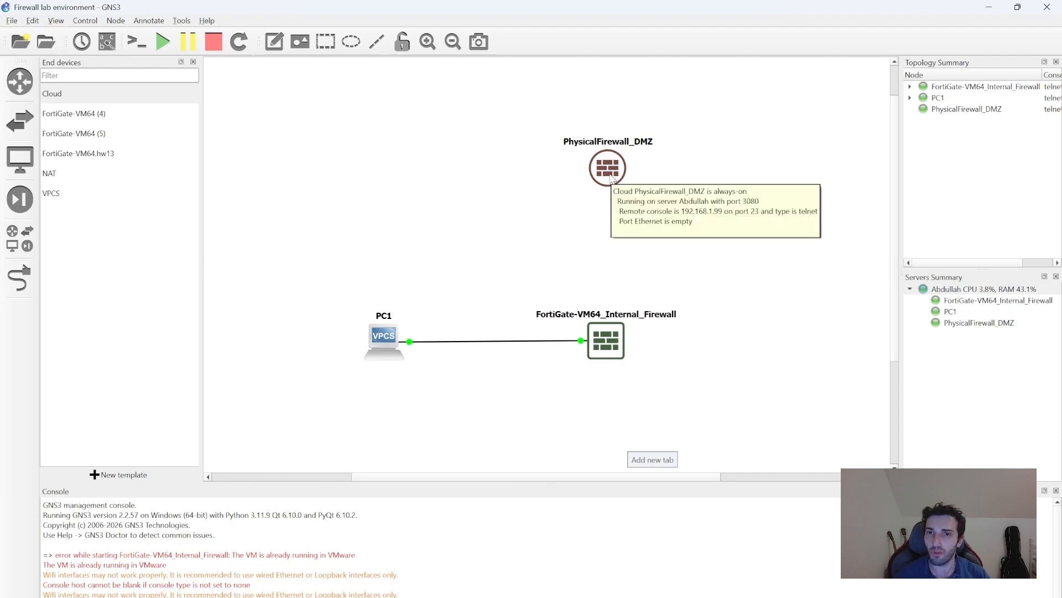
pyautogui.moveTo(610, 176); pyautogui.dragTo(603, 153)
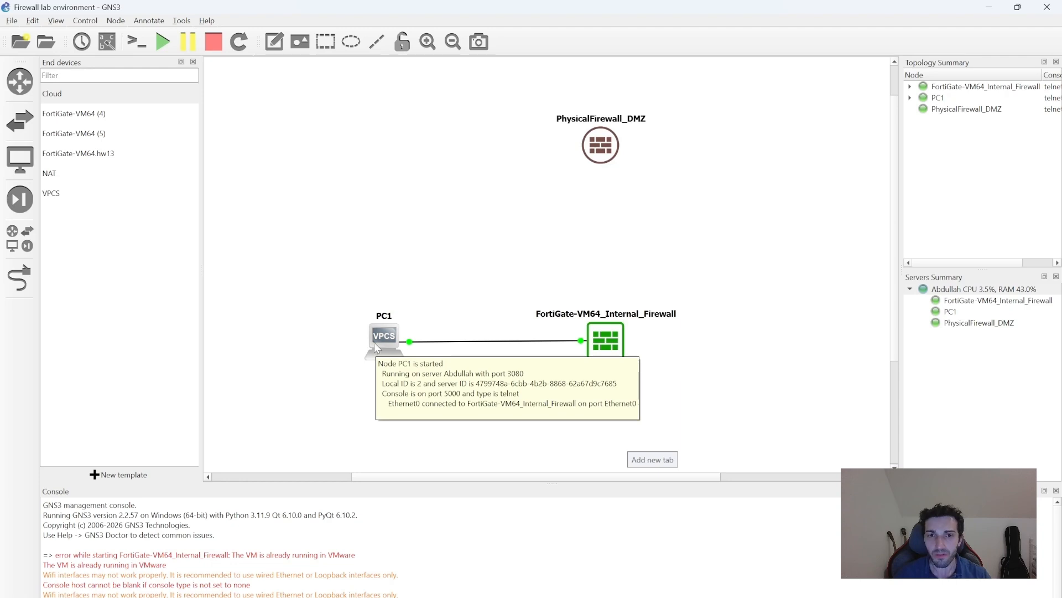
pyautogui.moveTo(375, 342); pyautogui.dragTo(371, 341)
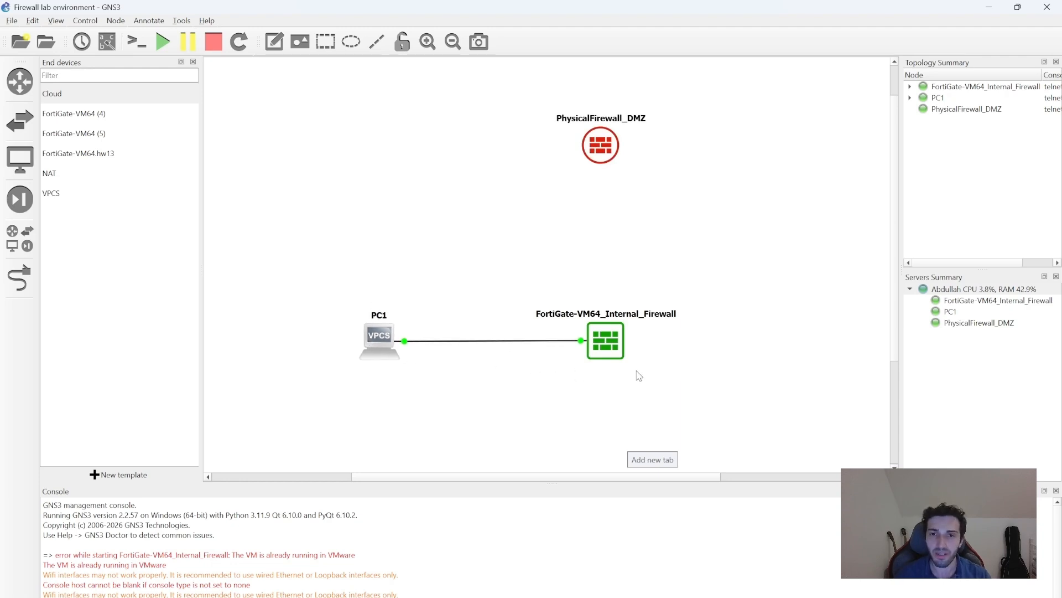
pyautogui.moveTo(609, 350); pyautogui.dragTo(610, 351)
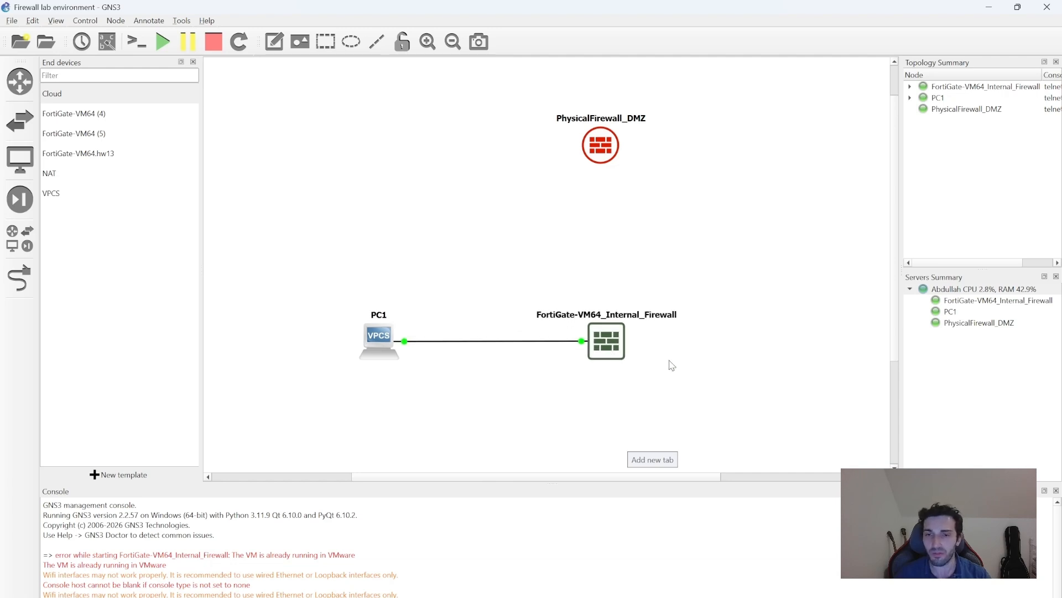